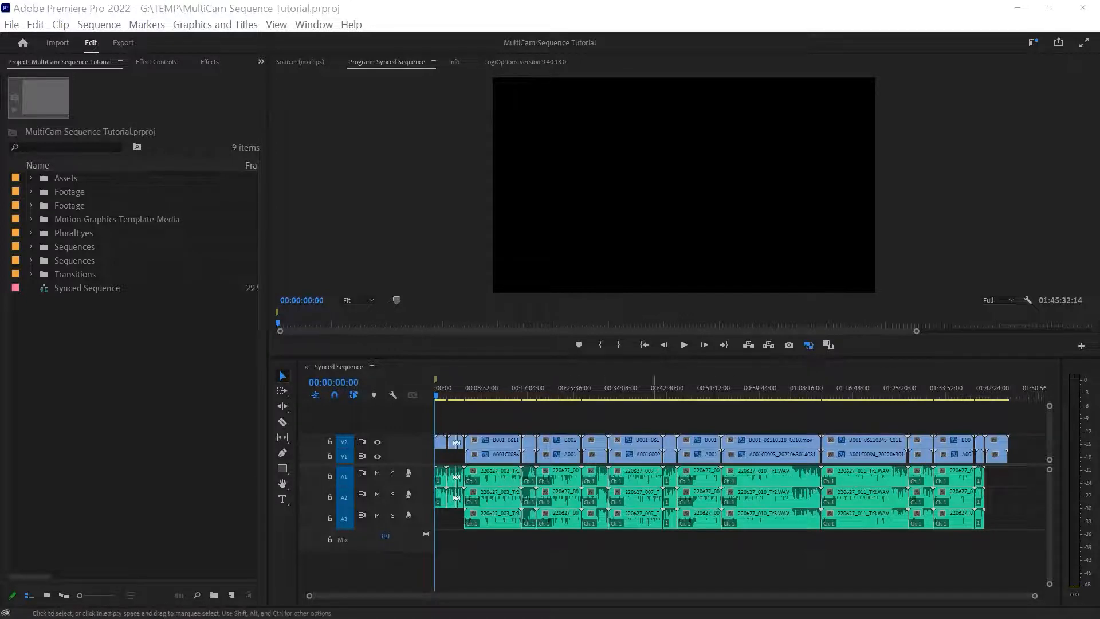
Scrub through the Synced Sequence timeline to review its footage, and return the playhead to the start.
click(143, 401)
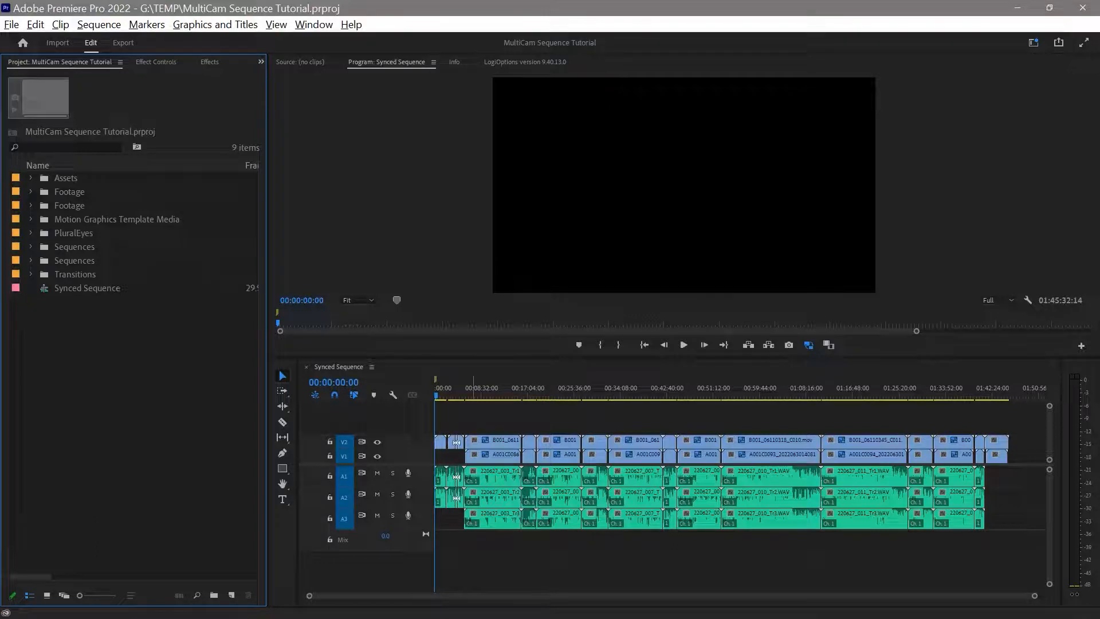
click(488, 392)
drag(772, 392, 781, 392)
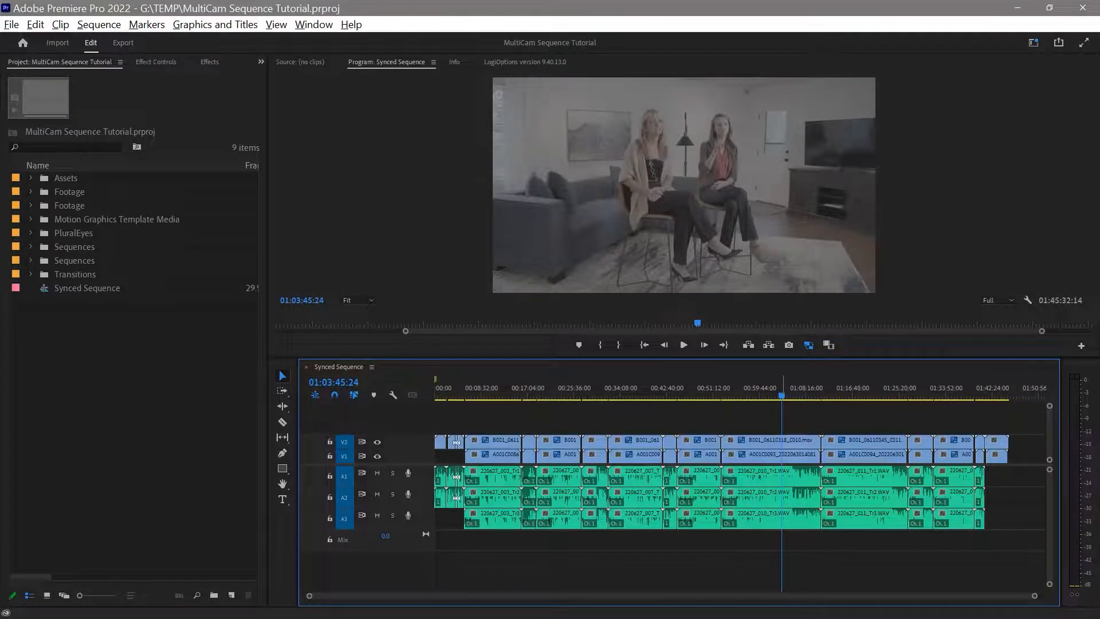
drag(790, 392, 755, 392)
key(Home)
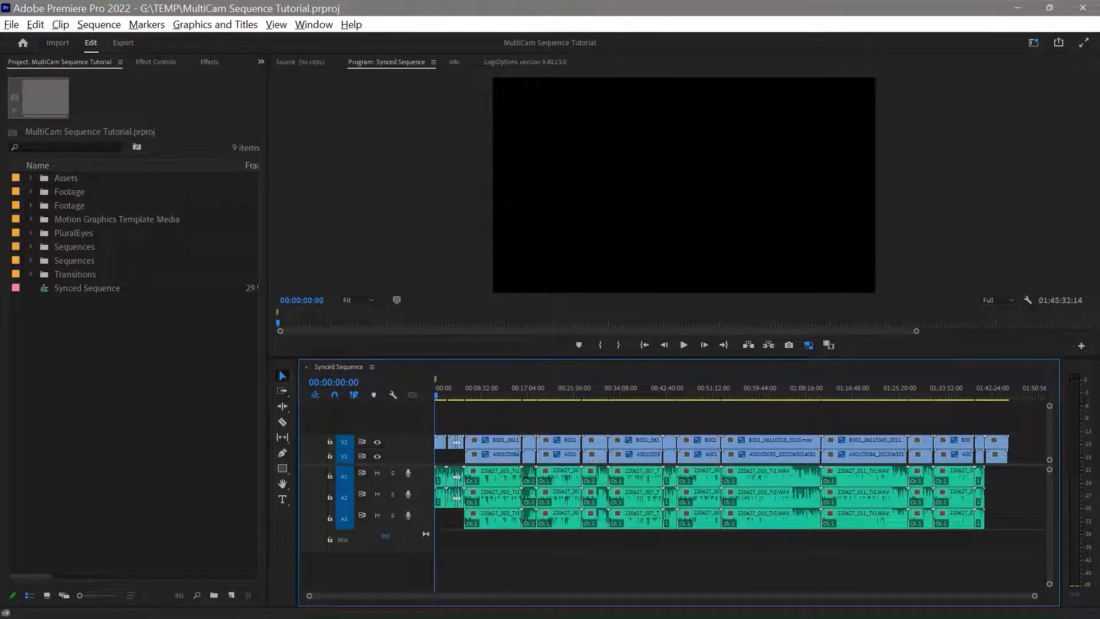
Duplicate the Synced Sequence in the project and name the copy "Synced Sequence MultiCam".
click(46, 288)
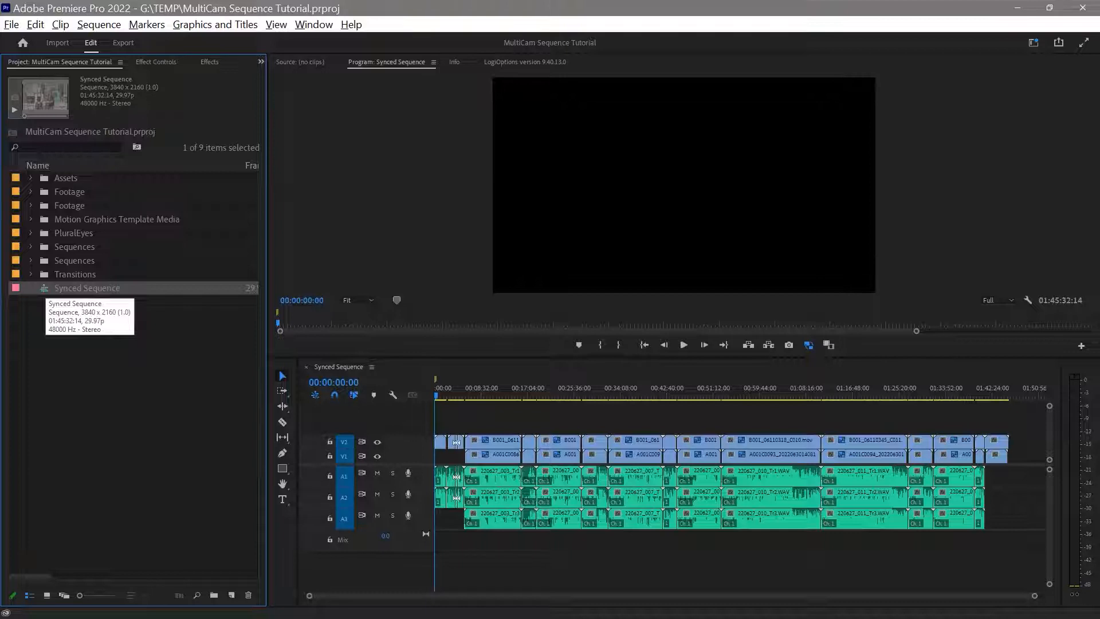
key(ctrl+shift+slash)
click(134, 302)
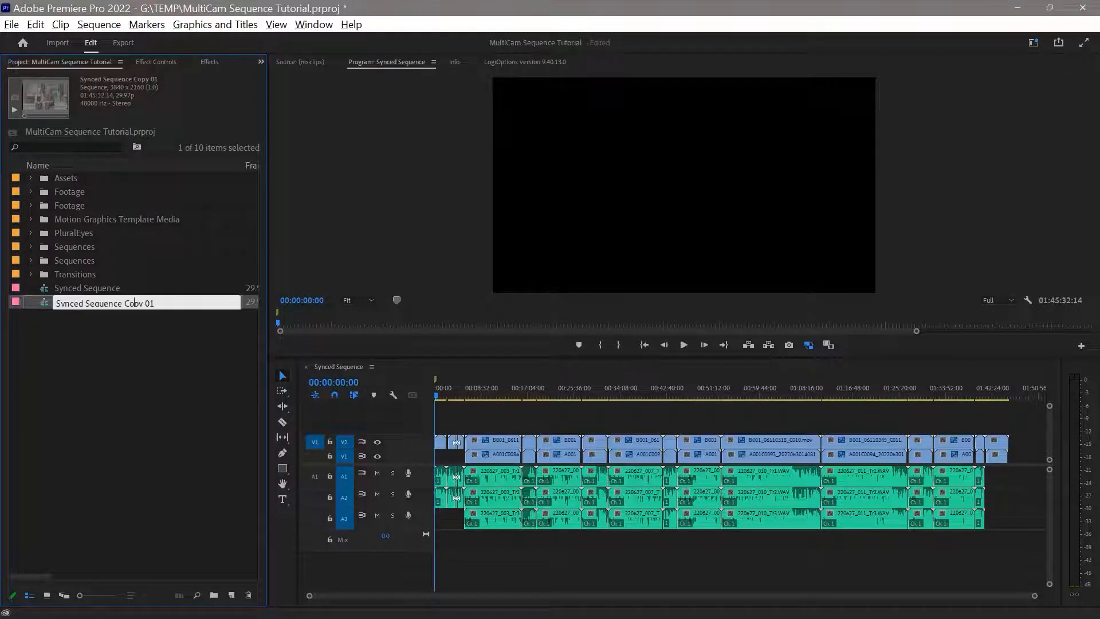
drag(123, 303, 155, 303)
text(MultiCam)
key(Return)
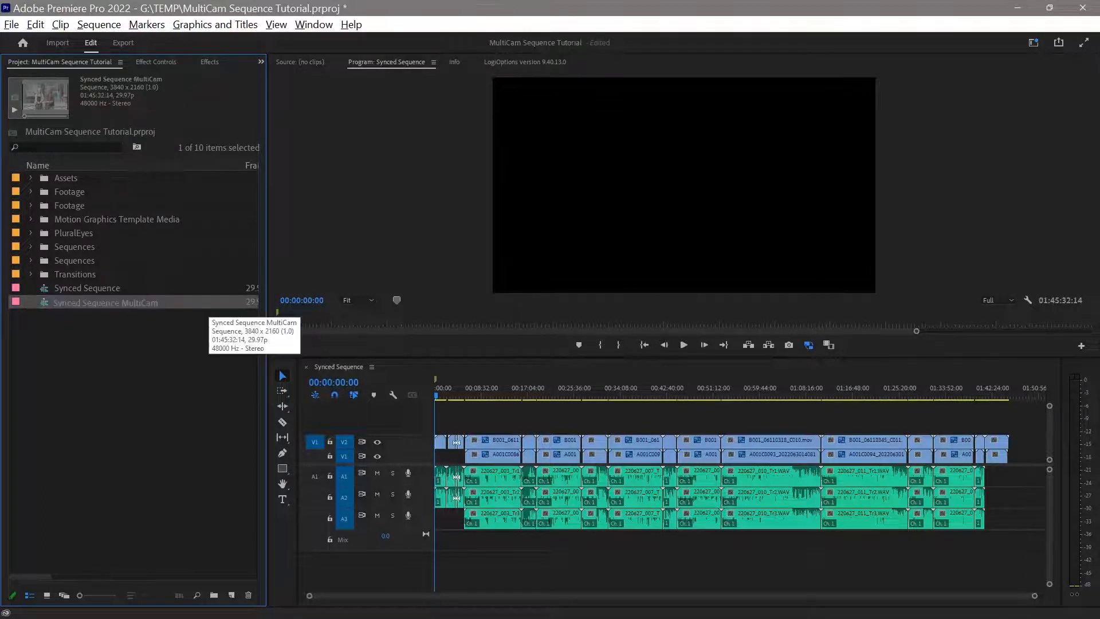
Open Synced Sequence MultiCam in the timeline and close the original Synced Sequence timeline.
double_click(44, 302)
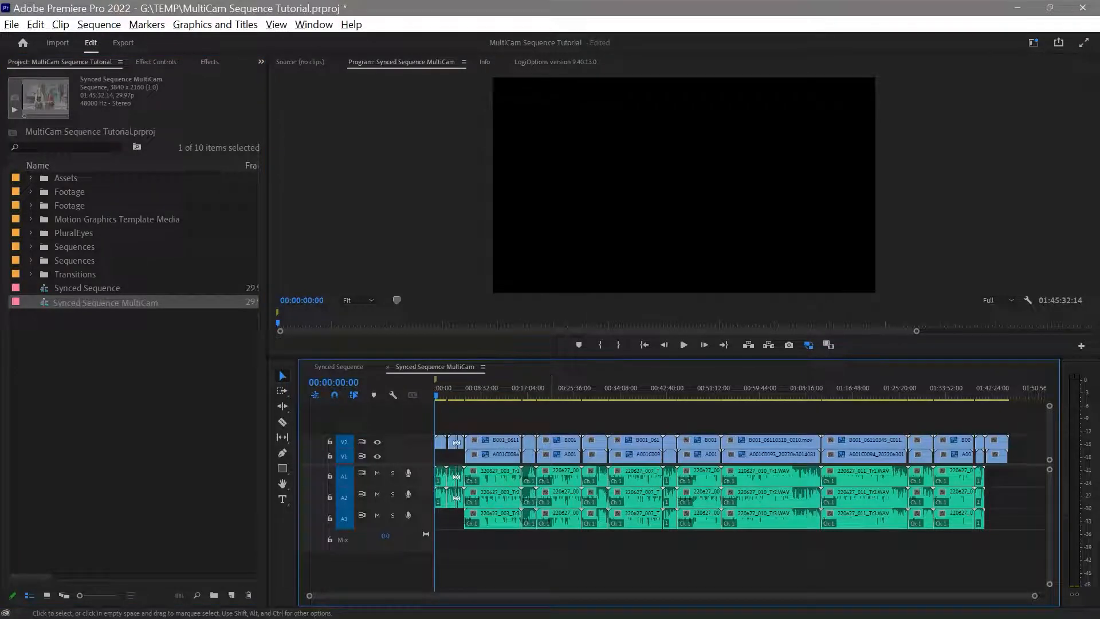
click(338, 366)
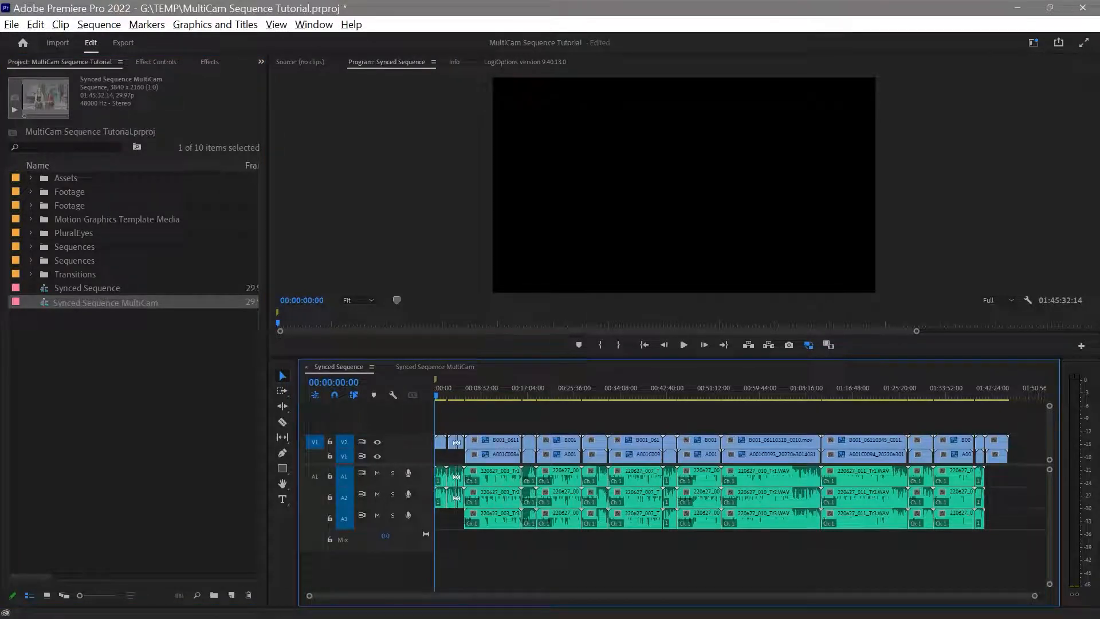
click(307, 367)
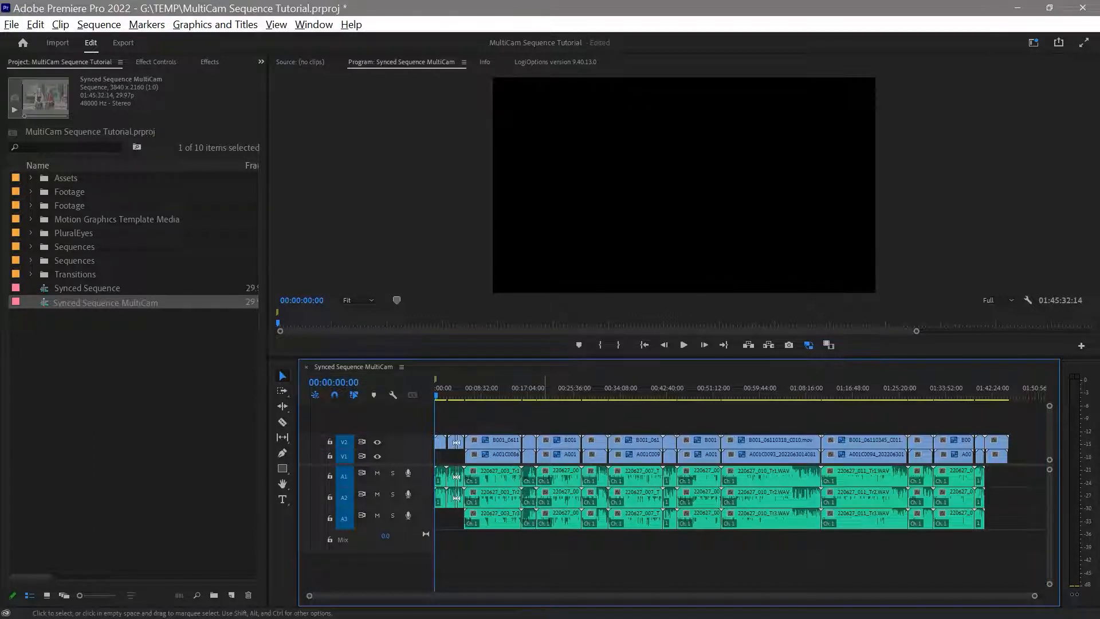
Load the original Synced Sequence into the Source monitor as a source clip.
click(133, 390)
click(87, 289)
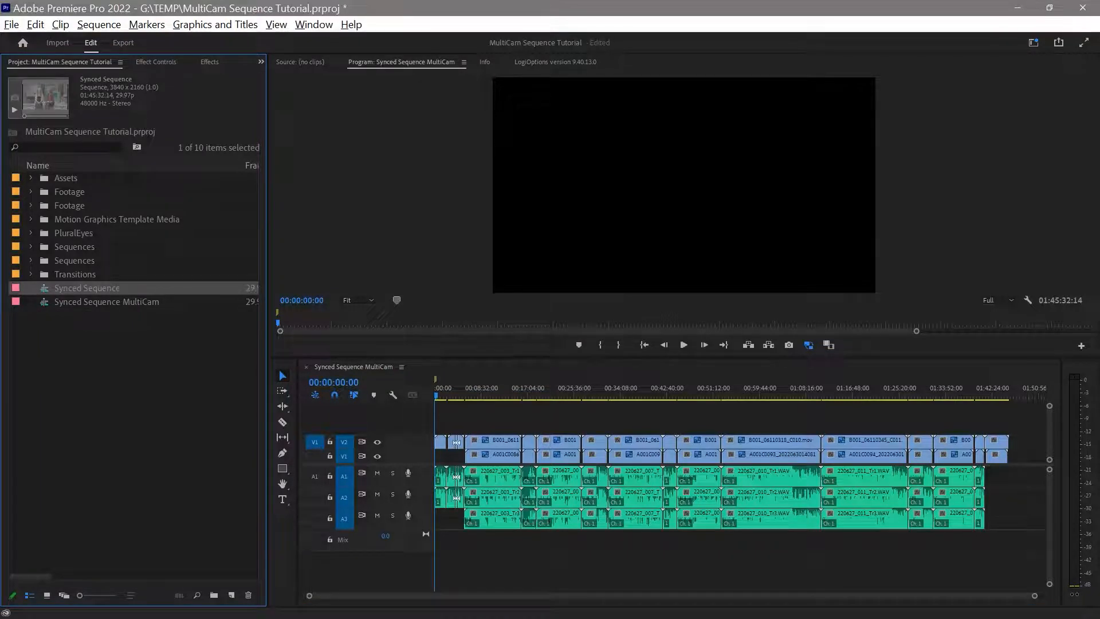
click(300, 62)
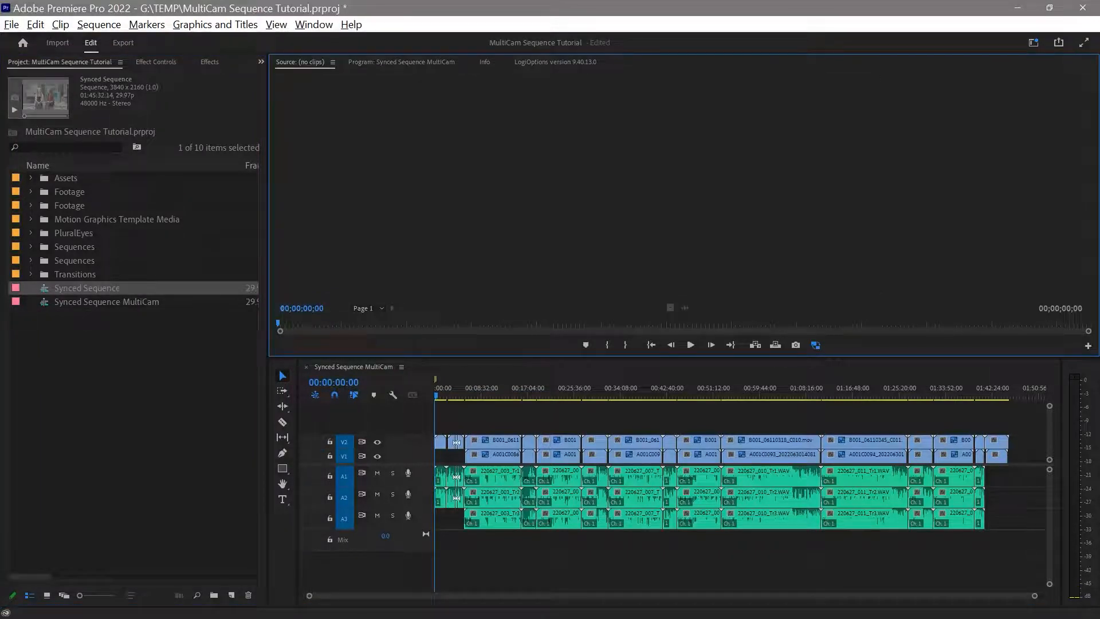
click(87, 288)
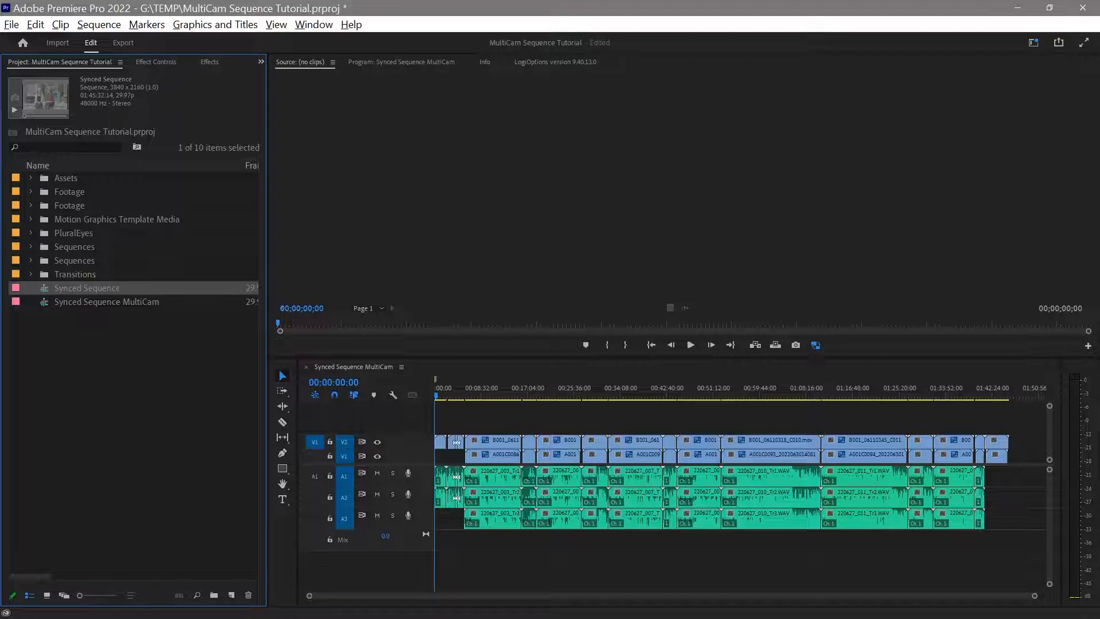
drag(87, 288, 684, 185)
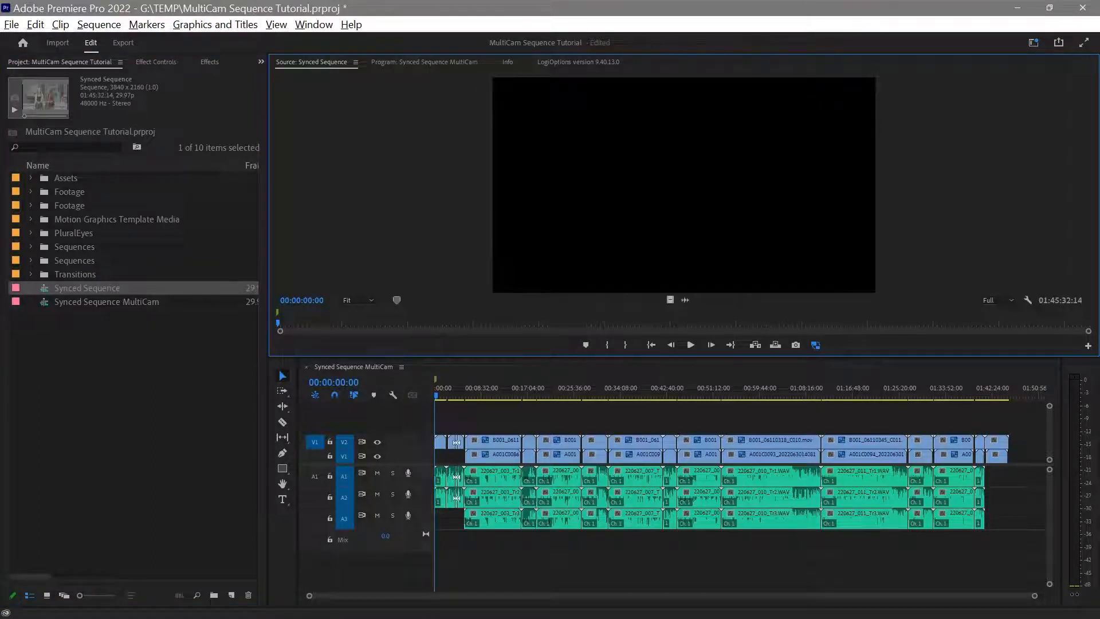
Enable multi-camera on the Synced Sequence in the Source monitor and scrub through its first minutes.
mouse_move(277, 323)
mouse_down()
mouse_move(555, 324)
mouse_move(278, 323)
mouse_up()
right_click(594, 189)
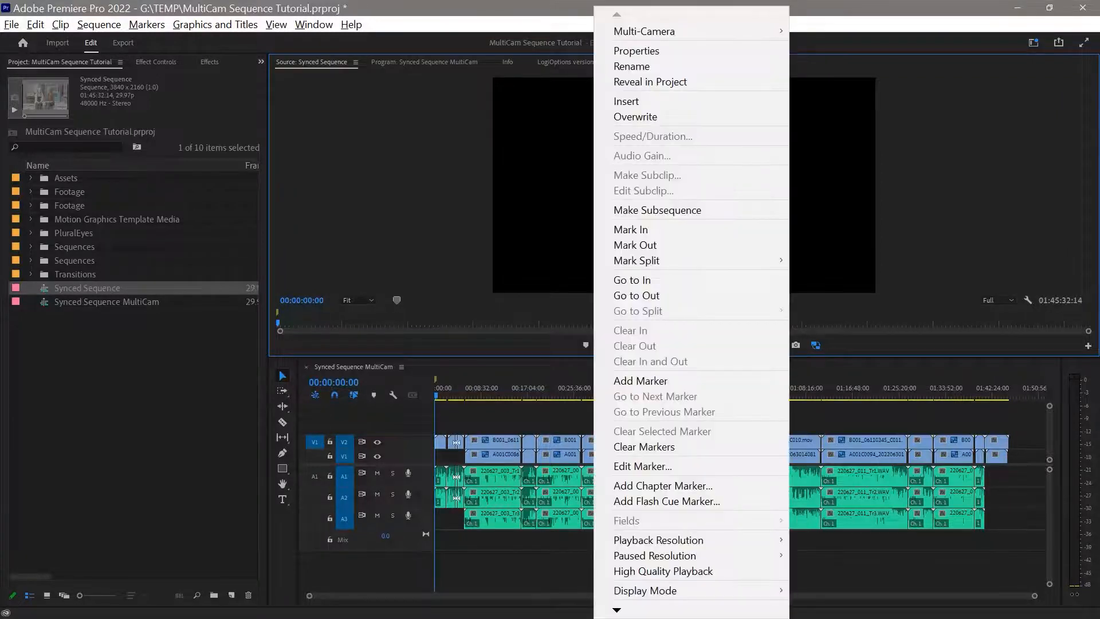
mouse_move(641, 31)
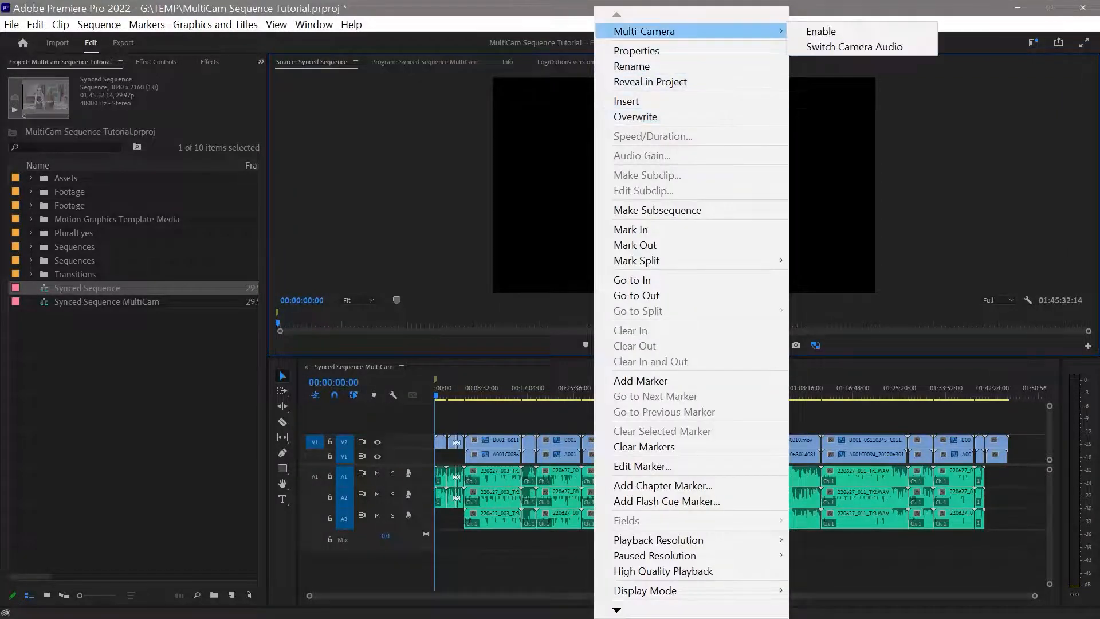
click(821, 31)
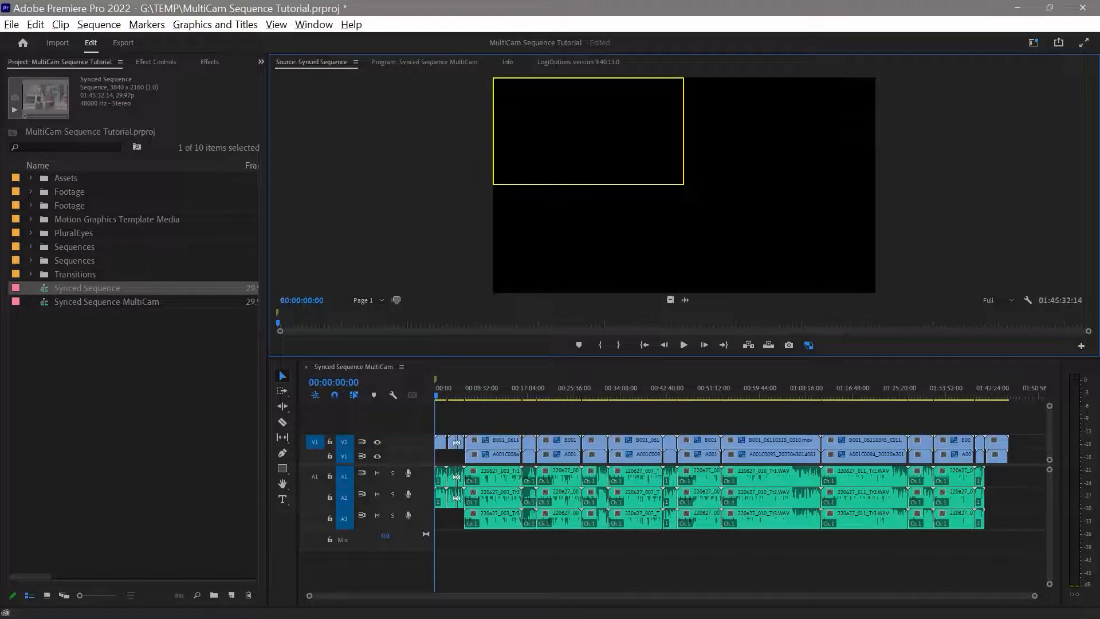
drag(376, 323, 293, 323)
Untarget the audio tracks and delete all video clips from V1 and V2 of Synced Sequence MultiCam, keeping the audio.
click(504, 417)
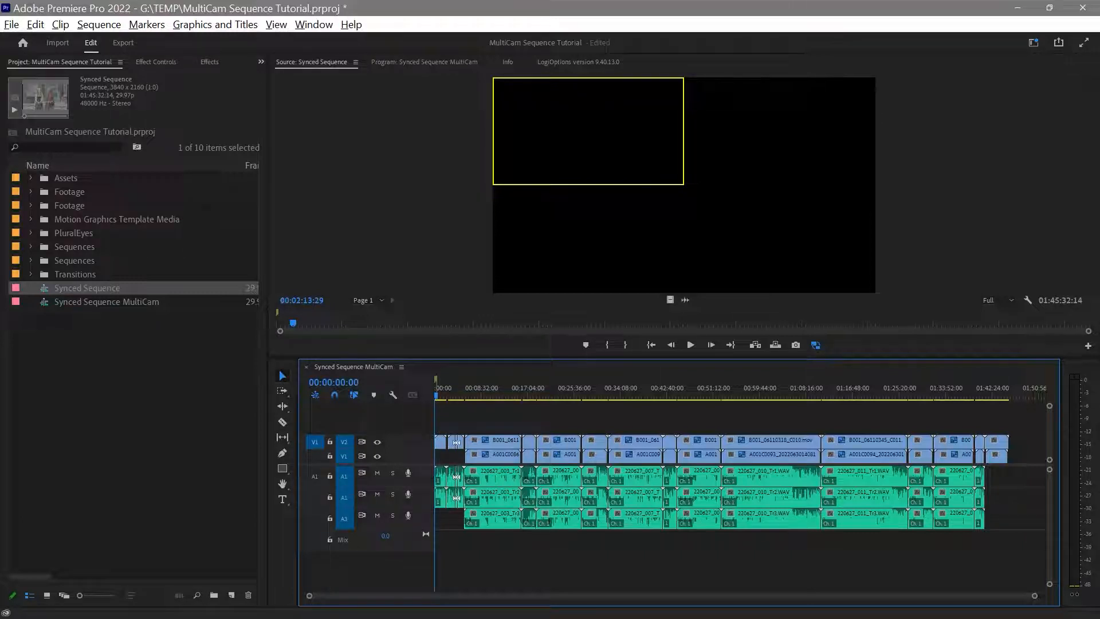
shift+click(343, 497)
drag(1030, 418, 435, 456)
key(Delete)
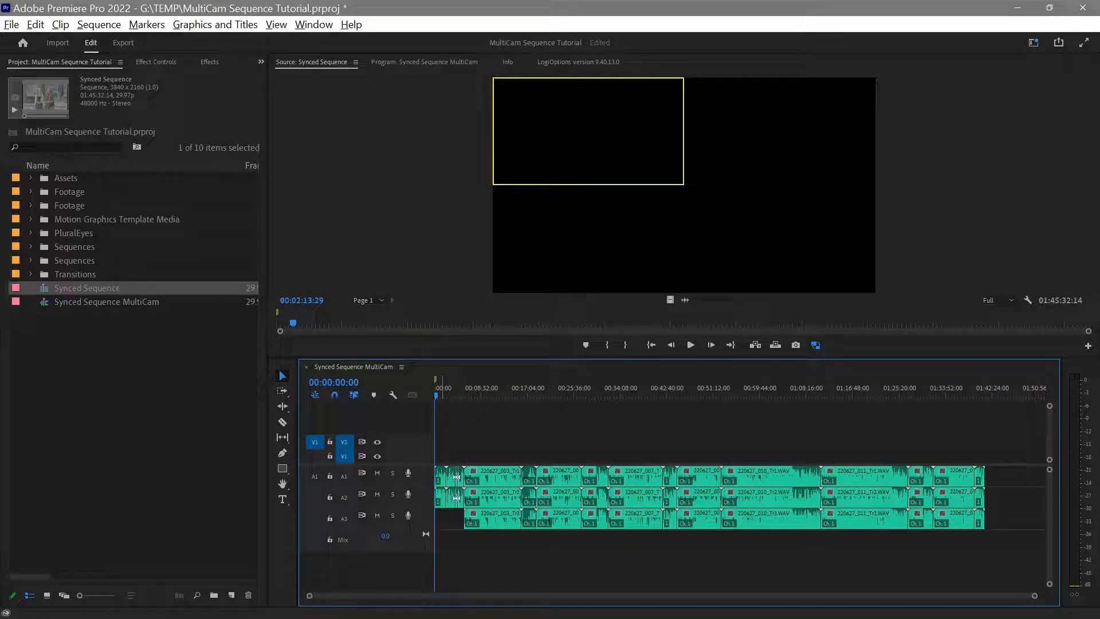
Overwrite the full-length Synced Sequence as video only onto V1 from the timeline start, with the source patched to V1 and V2 untargeted.
click(315, 456)
click(344, 441)
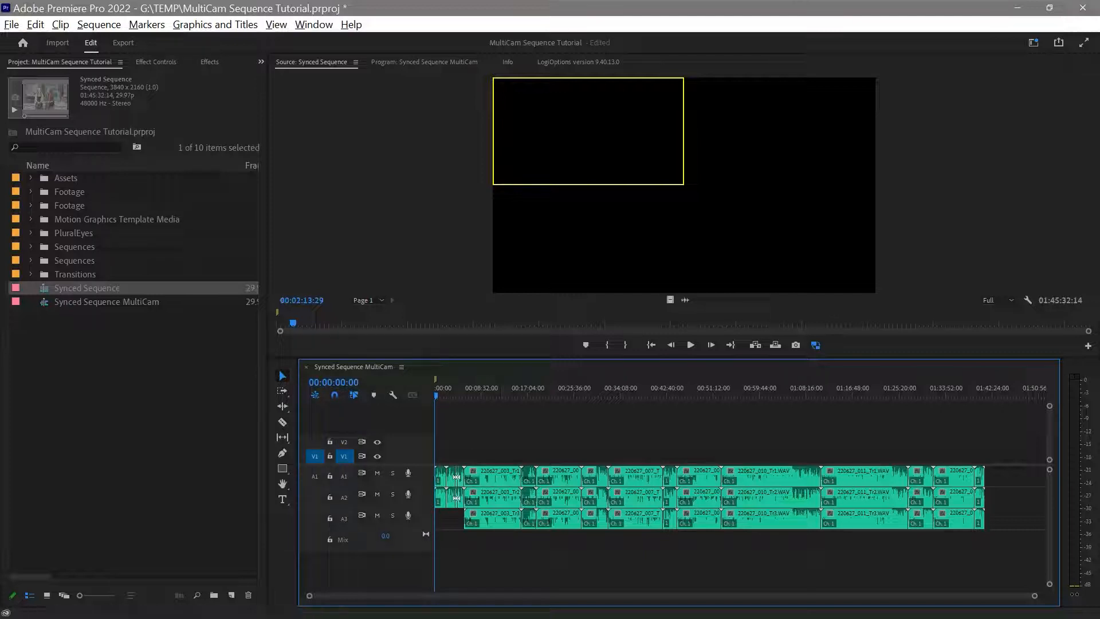
key(shift+2)
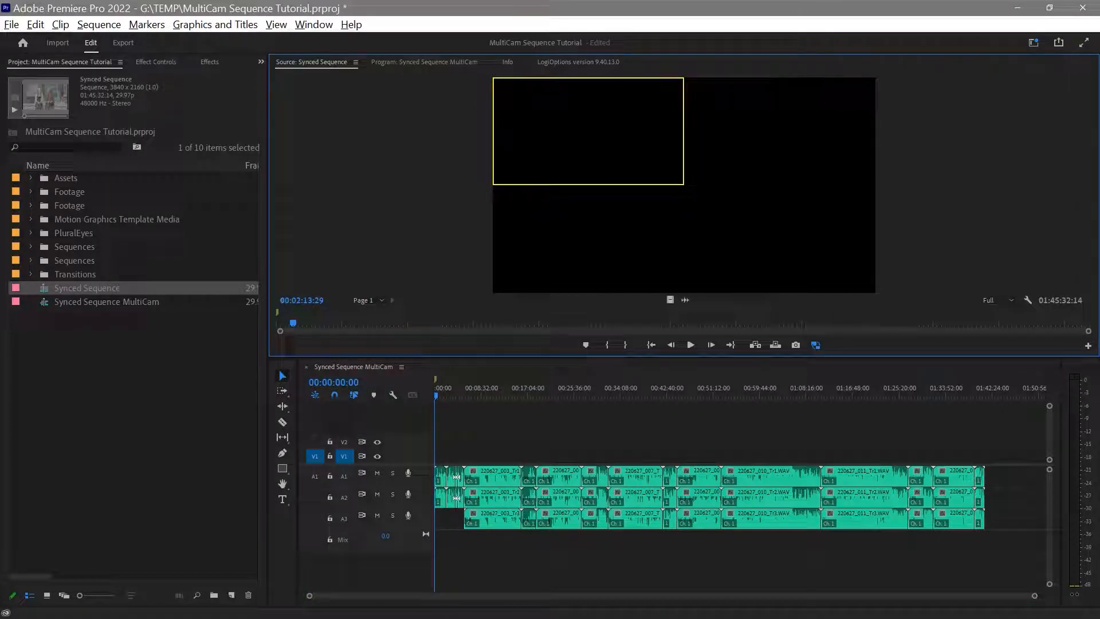
key(Home)
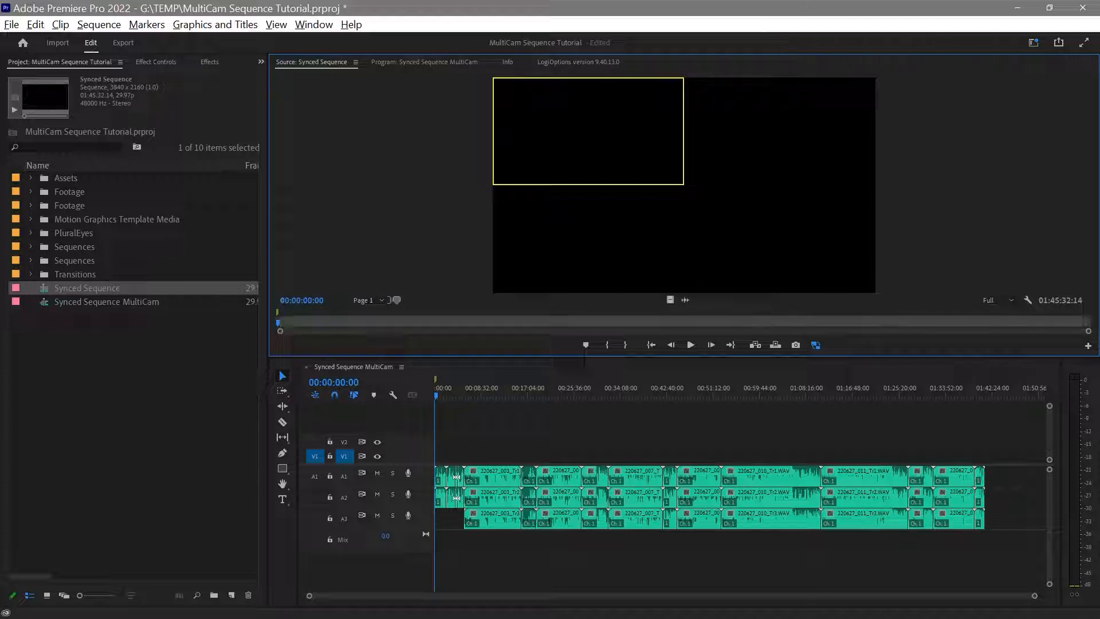
key(End)
key(i)
key(ctrl+shift+x)
key(Home)
key(shift+3)
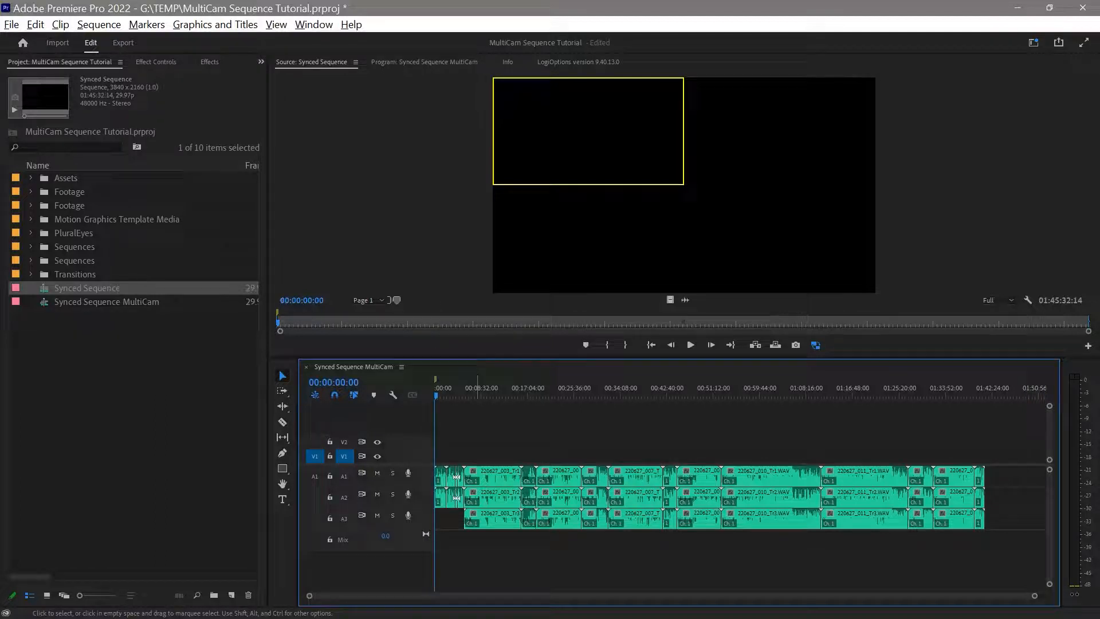
key(period)
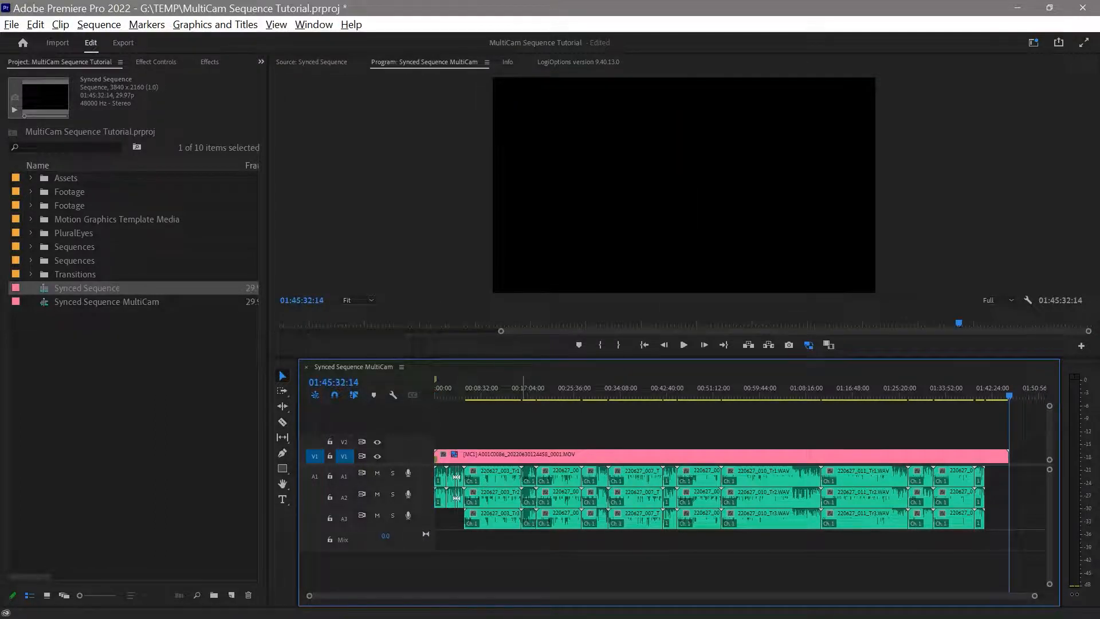
Scrub through the new multicam clip to about 01:16:36:00 and switch the Program monitor to Multi-Camera display mode.
drag(522, 389, 627, 390)
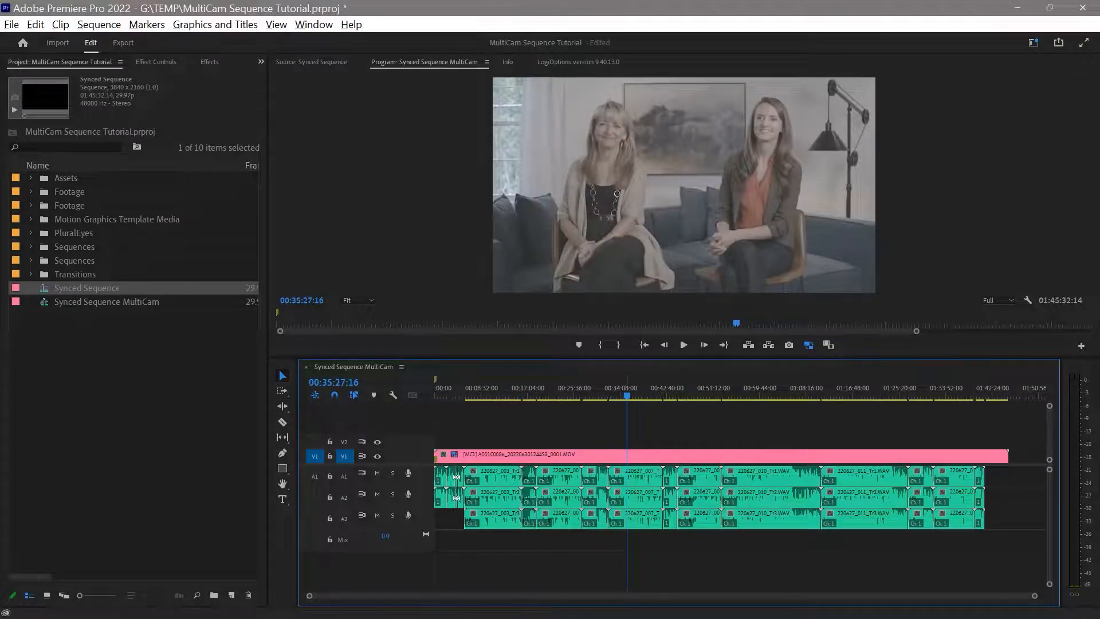
drag(638, 389, 626, 389)
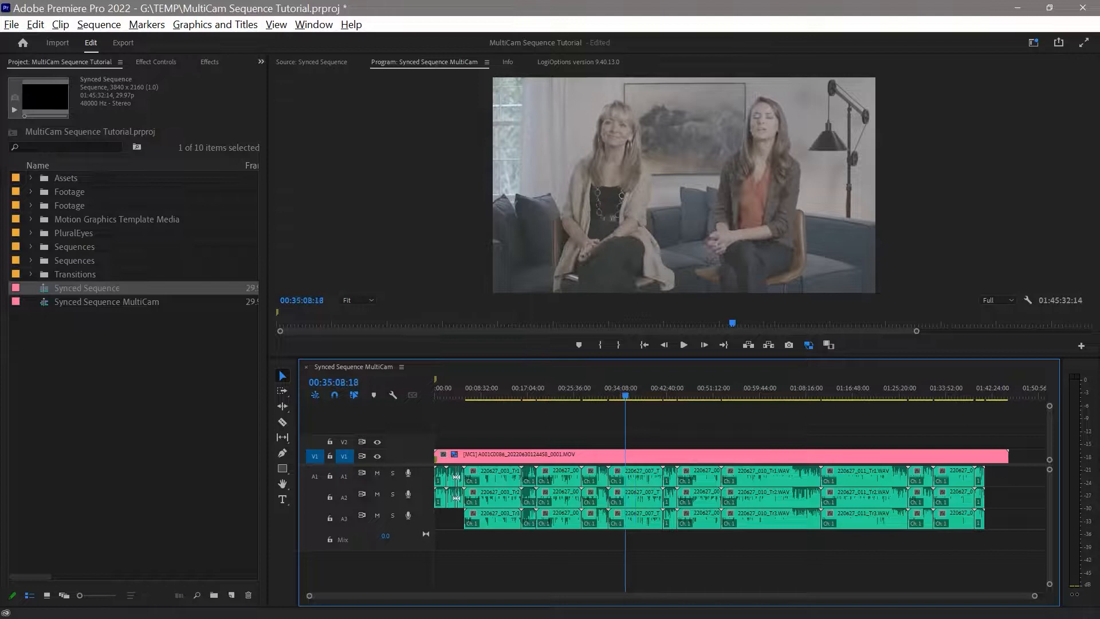
drag(625, 389, 851, 390)
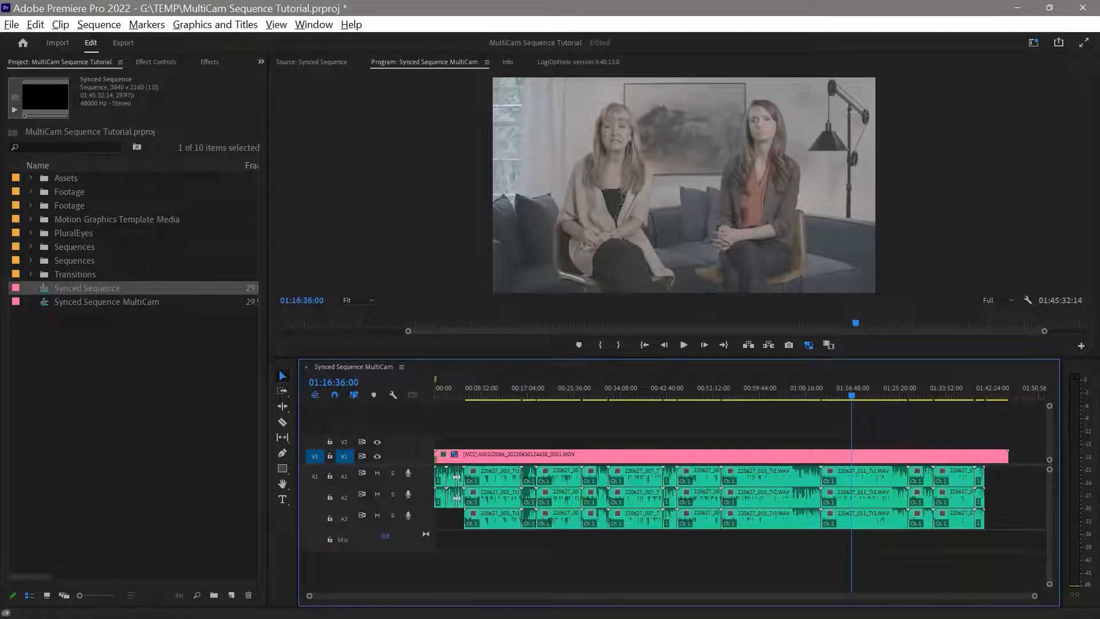
right_click(665, 189)
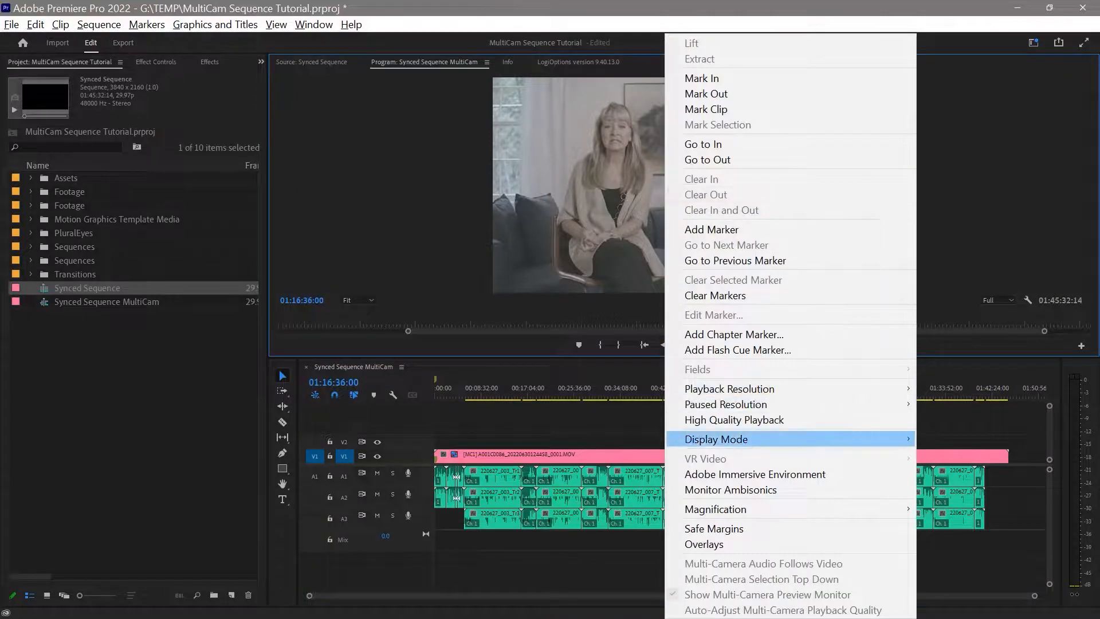
mouse_move(745, 439)
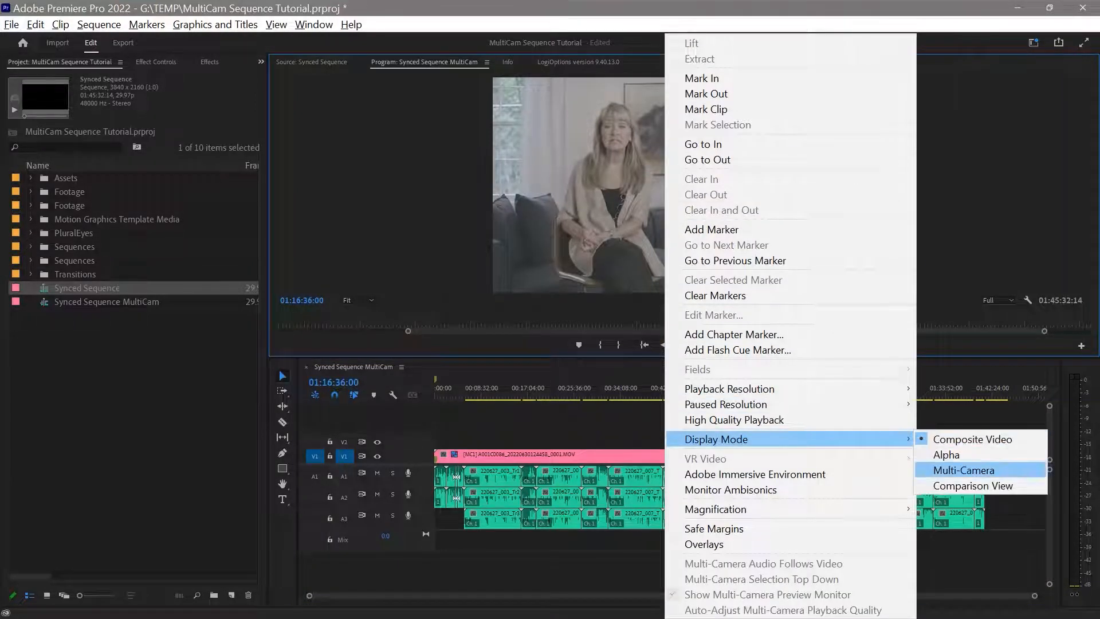
click(964, 470)
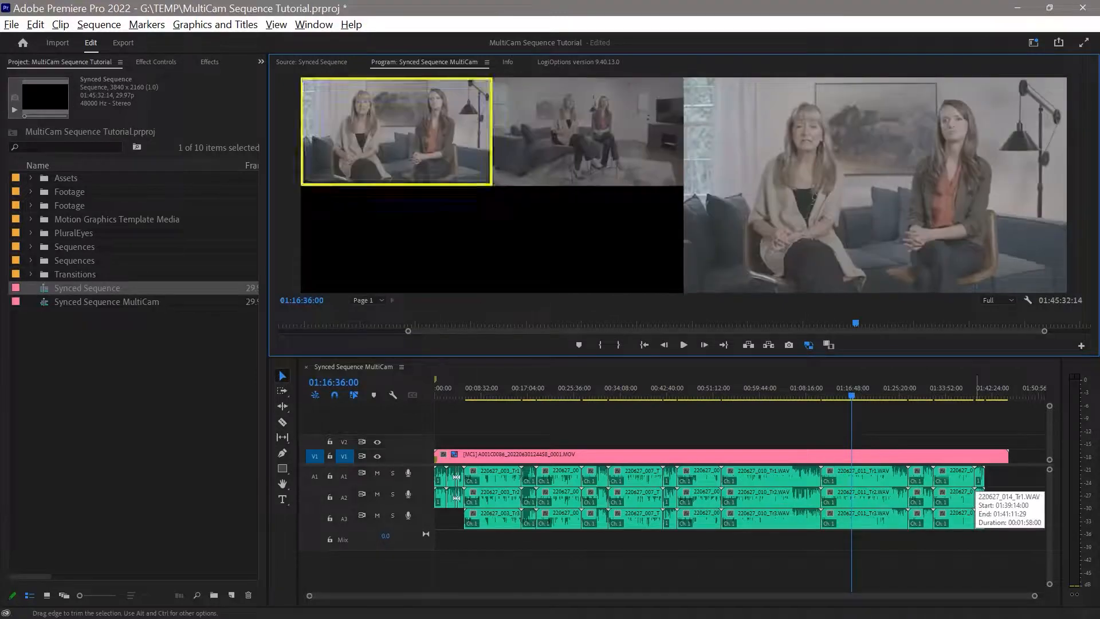
Preview both camera angles around 01:16 to 01:17 and enlarge the Program monitor by shrinking the timeline's height.
mouse_move(853, 390)
mouse_down()
mouse_move(863, 389)
mouse_move(849, 389)
mouse_up()
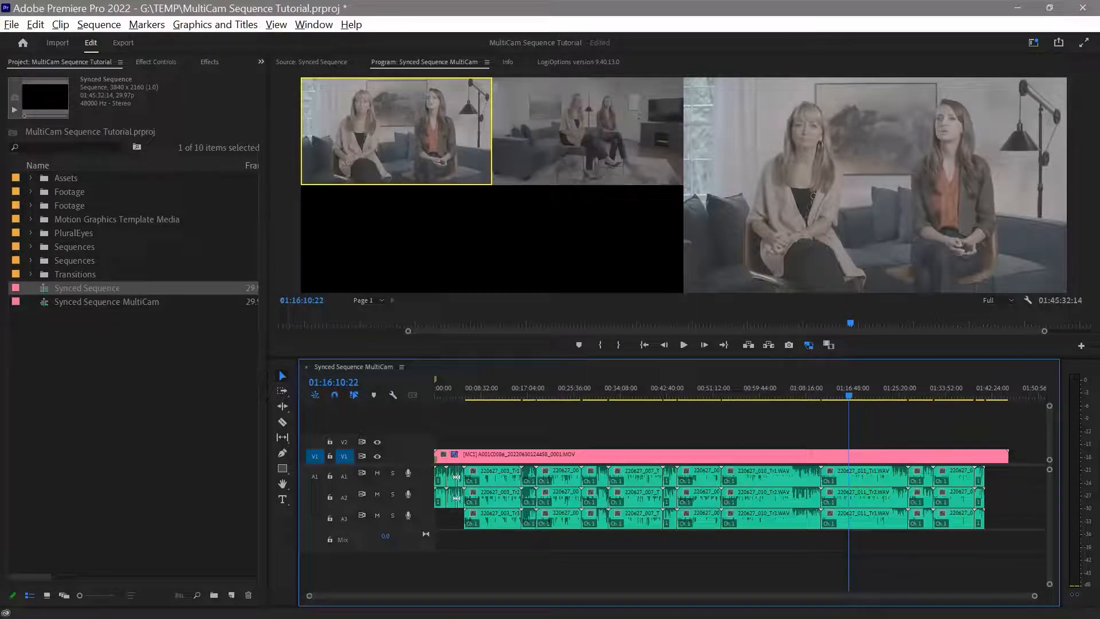
key(space)
mouse_move(866, 395)
mouse_down()
mouse_move(694, 395)
mouse_move(856, 395)
mouse_up()
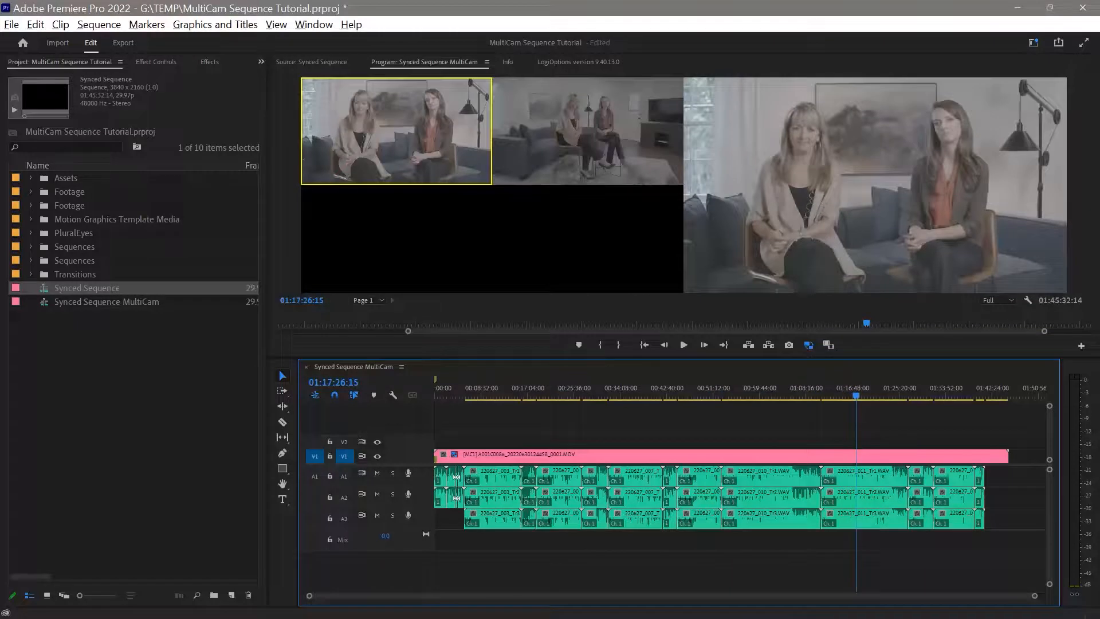
drag(862, 358, 862, 417)
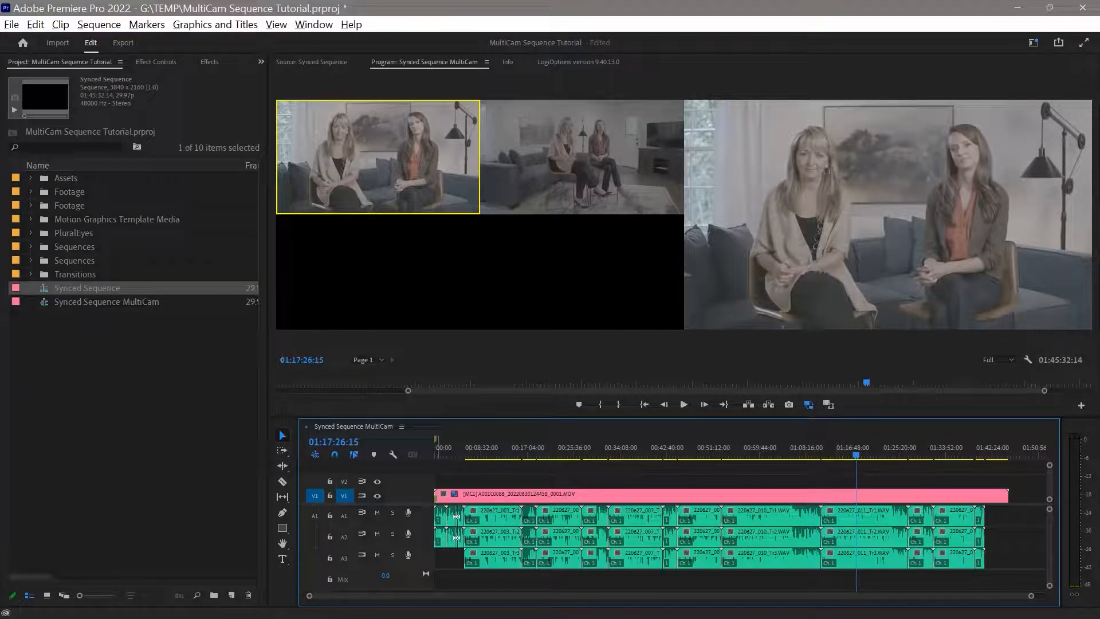
Target all audio tracks and mark an in-to-out range of about 7 min 22 s ending at 01:21:51:20.
key(ctrl+9)
drag(857, 453, 841, 453)
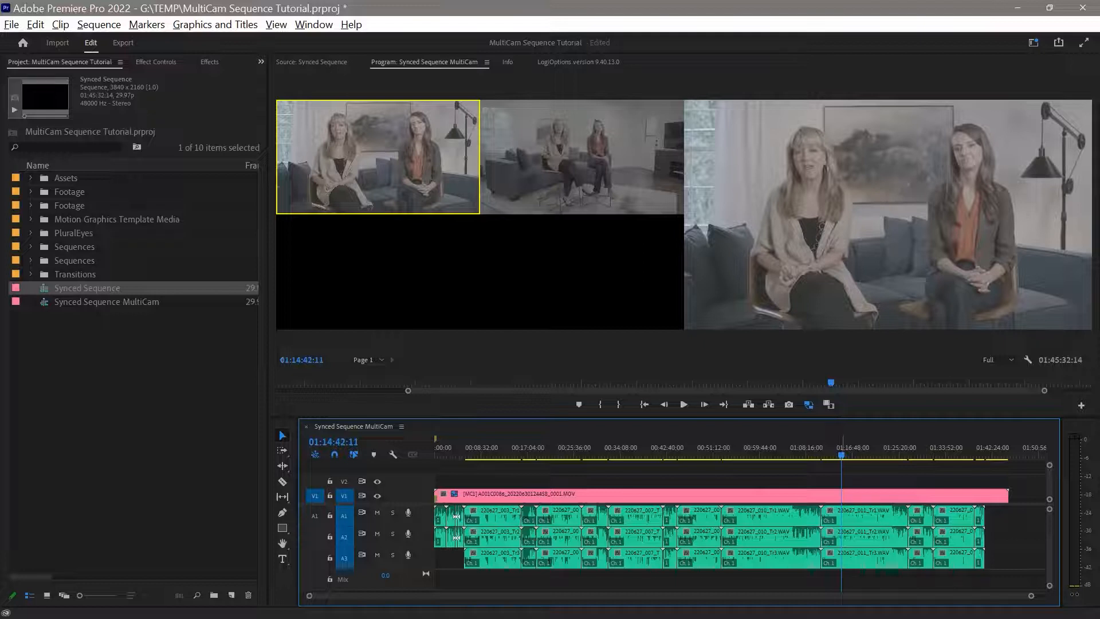
key(i)
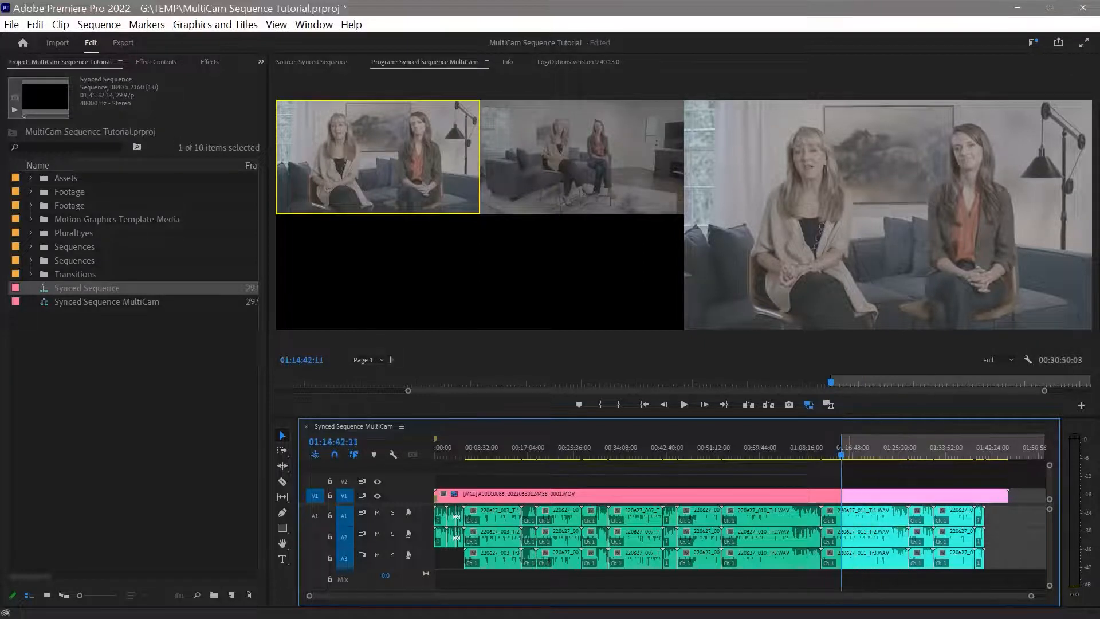
drag(841, 452, 880, 451)
key(i)
key(o)
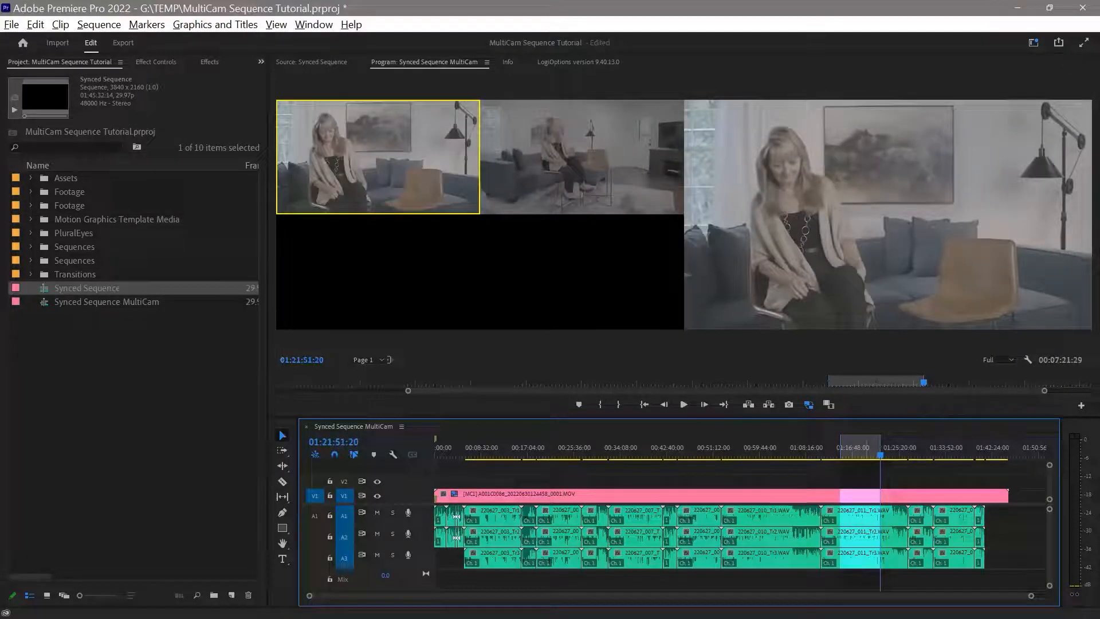
Create a new sequence named Test Sequence from the DNxHR SQ UHD 29.97 preset.
key(shift+i)
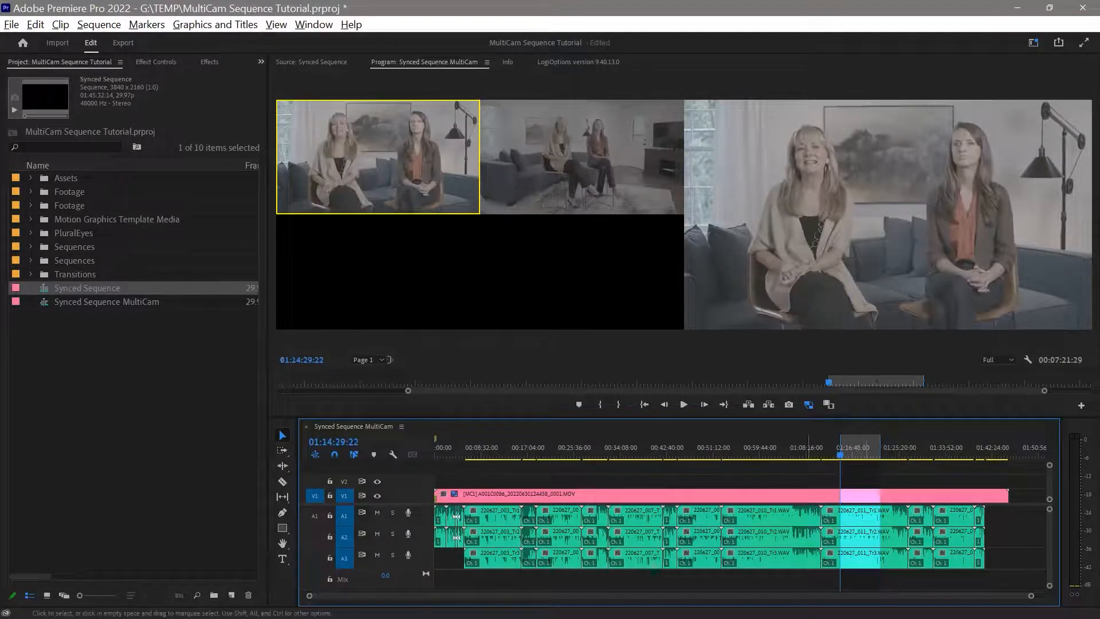
click(135, 395)
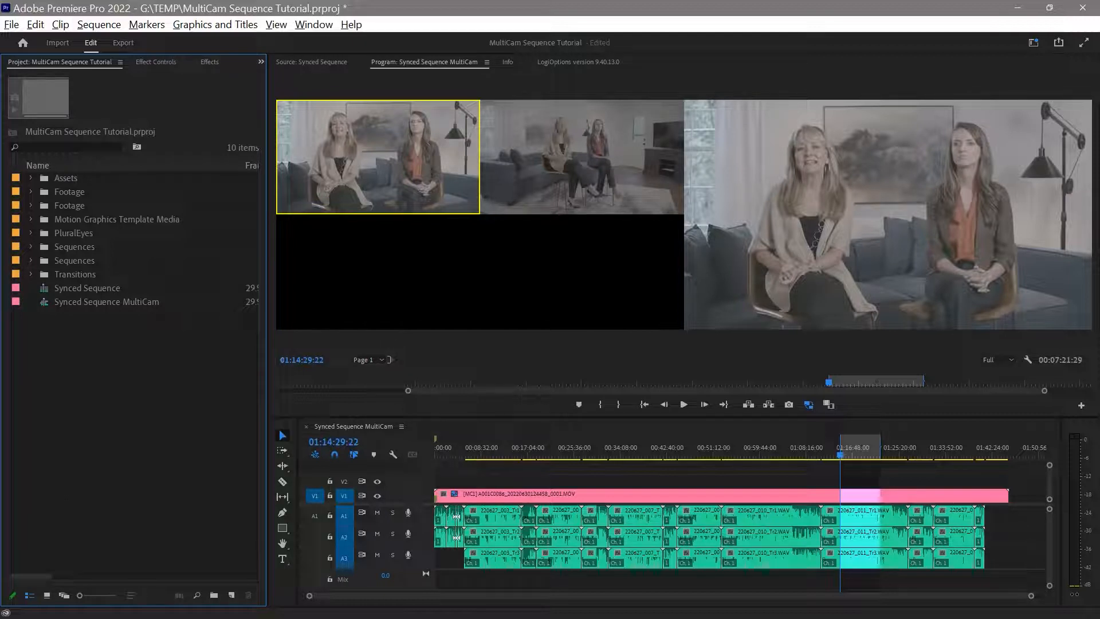
key(ctrl+n)
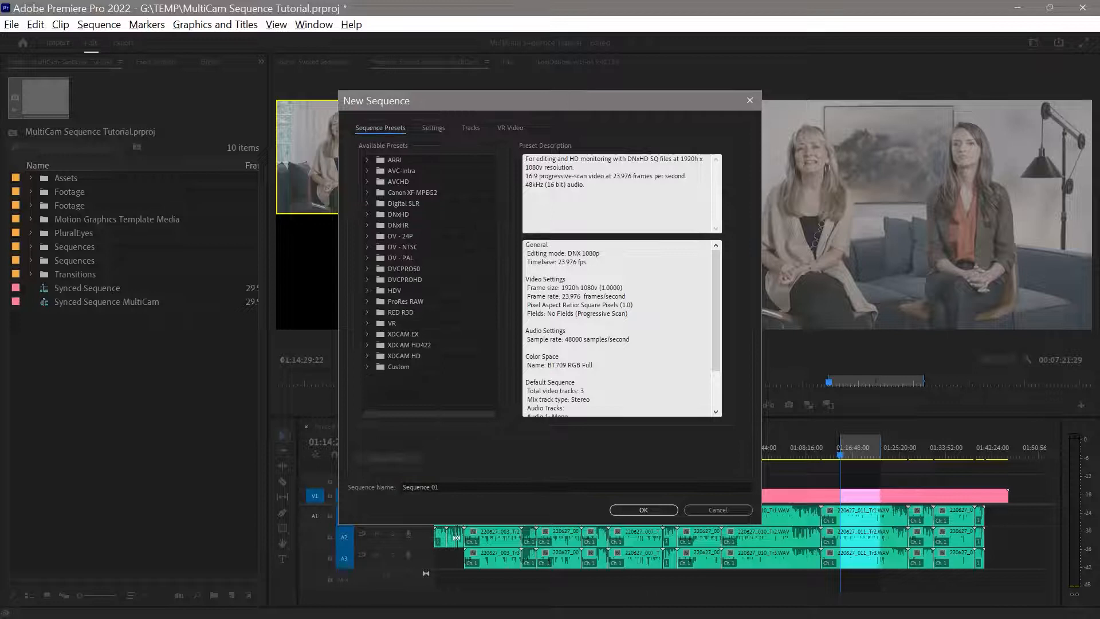
click(367, 226)
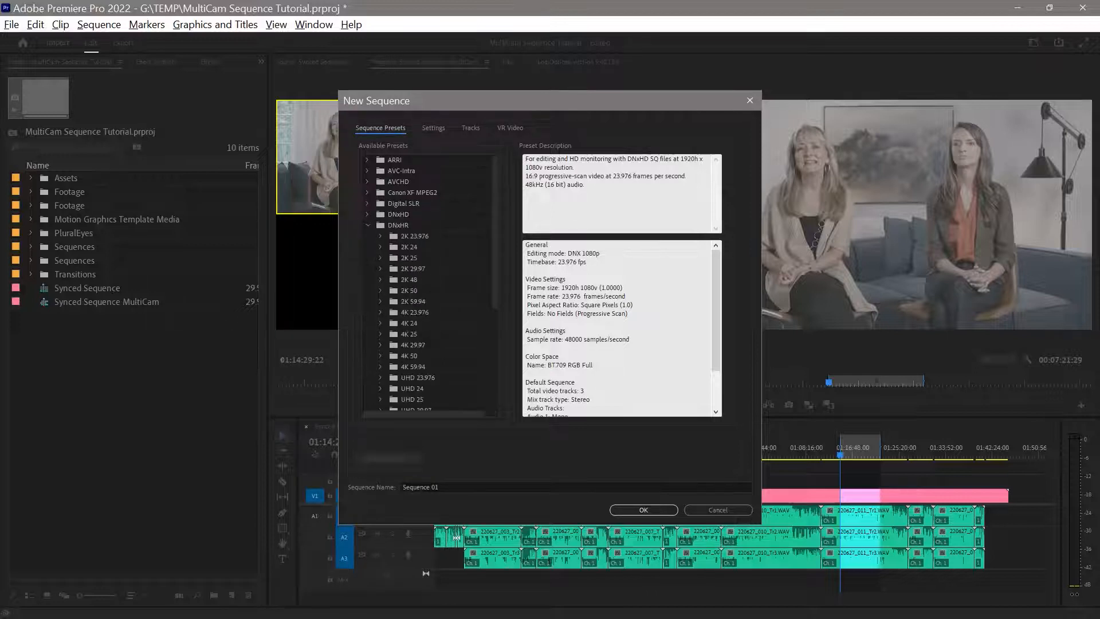
scroll(430, 281, down, 2)
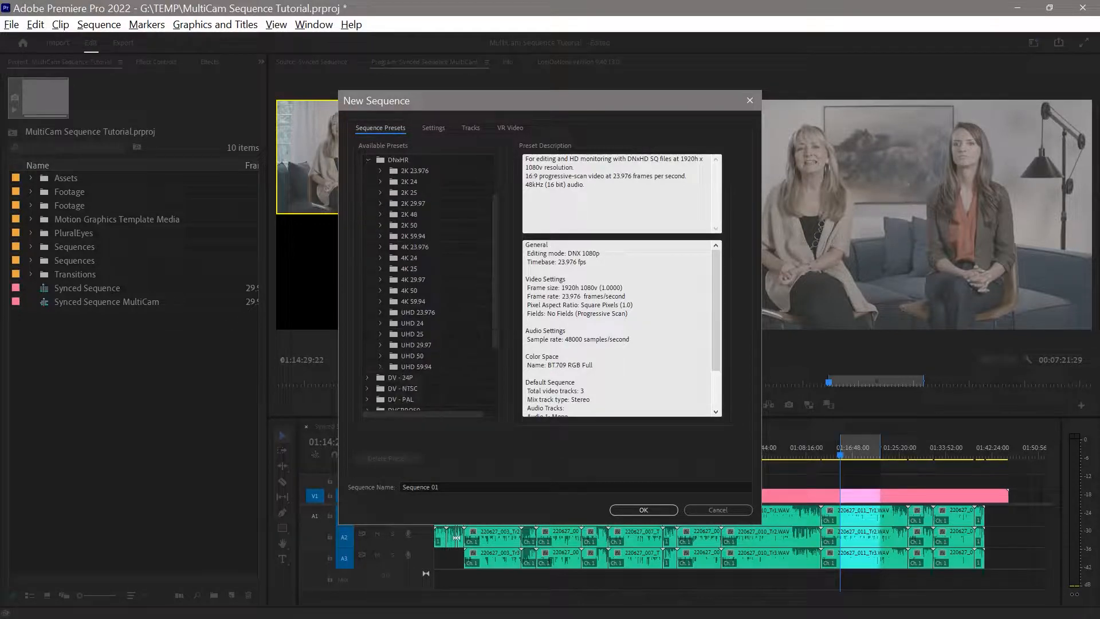
click(380, 345)
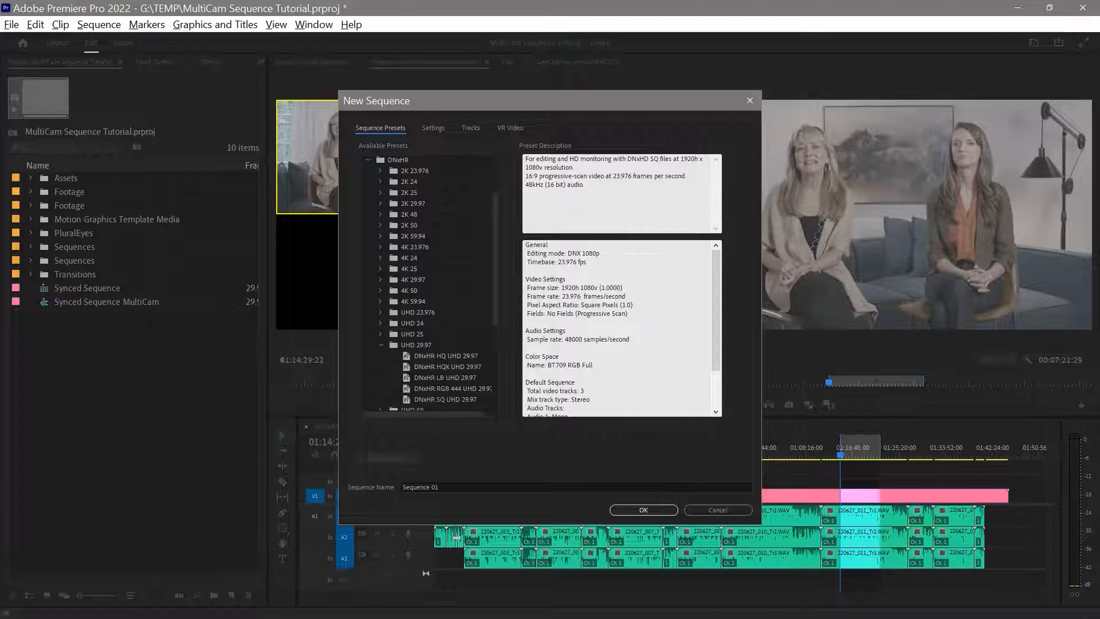
click(445, 399)
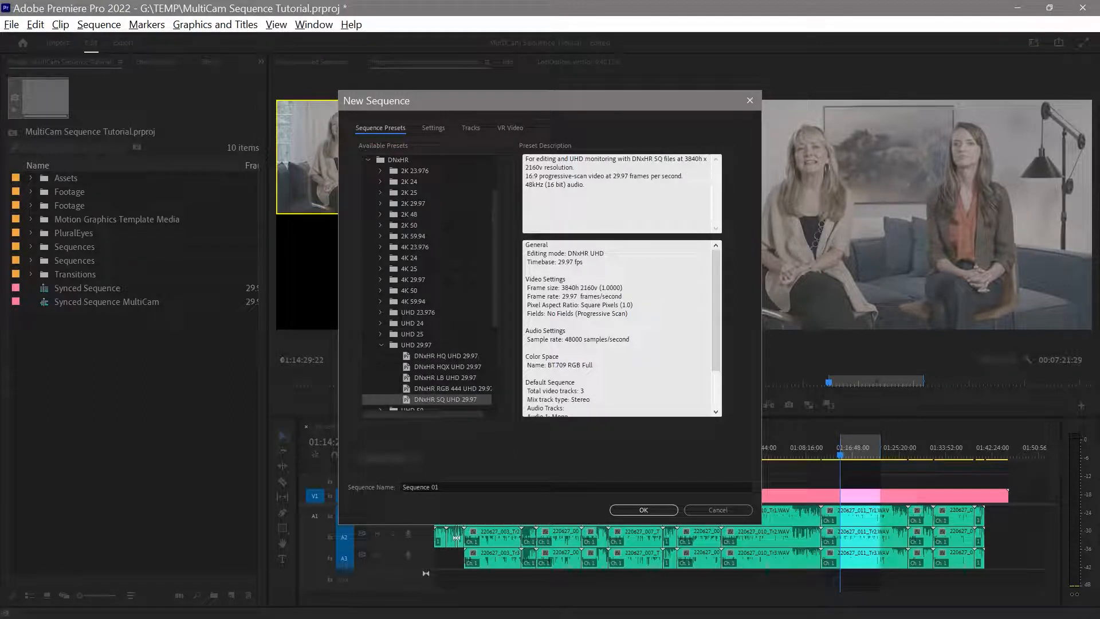
click(422, 487)
text(T)
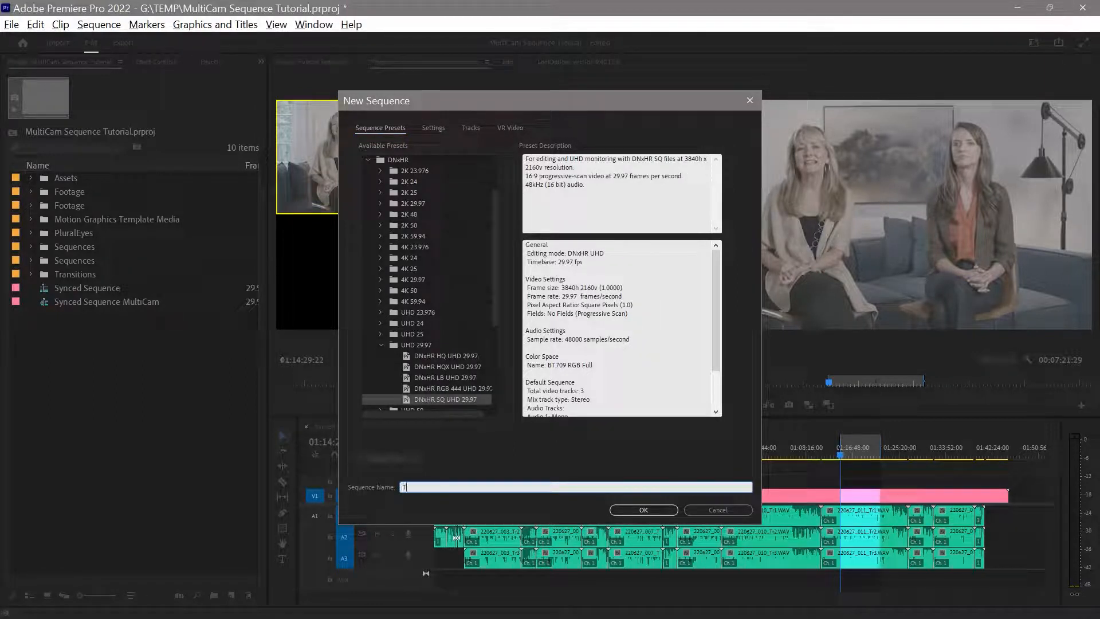
text(est Sequencve)
click(644, 509)
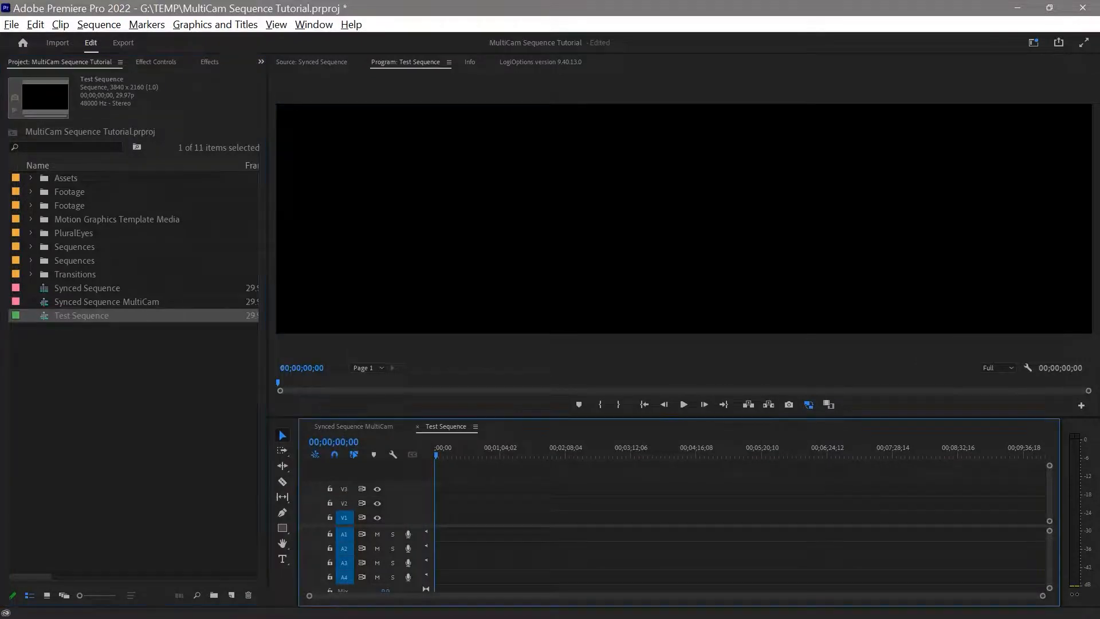
Stack the Test Sequence timeline above Synced Sequence MultiCam, give the multicam timeline more height and reduce its audio track heights to fit.
drag(459, 427, 510, 446)
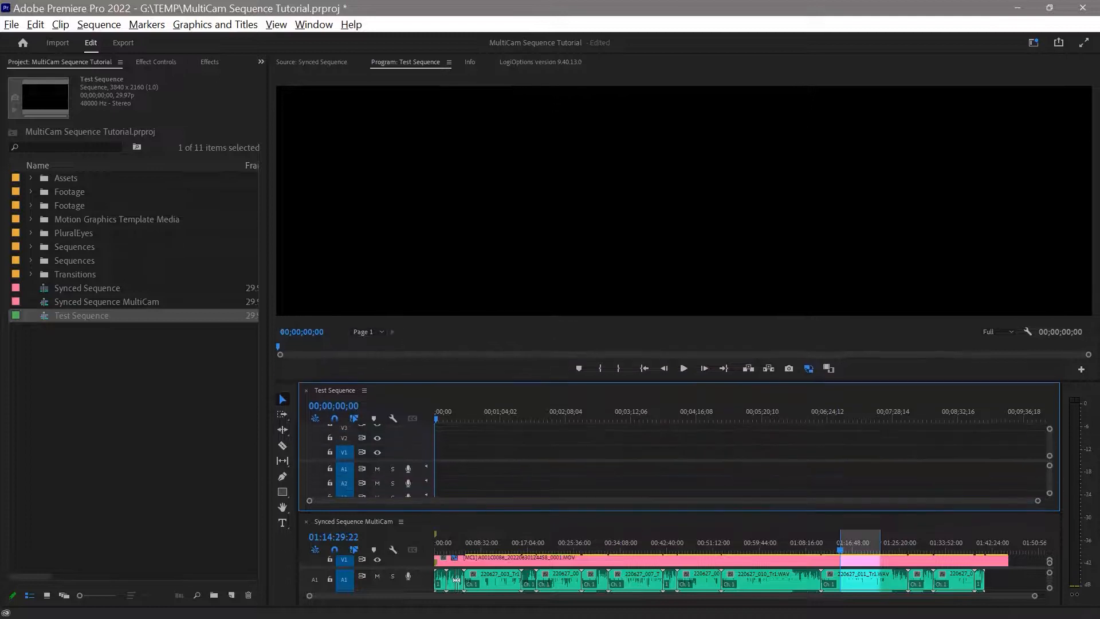
drag(573, 514, 572, 464)
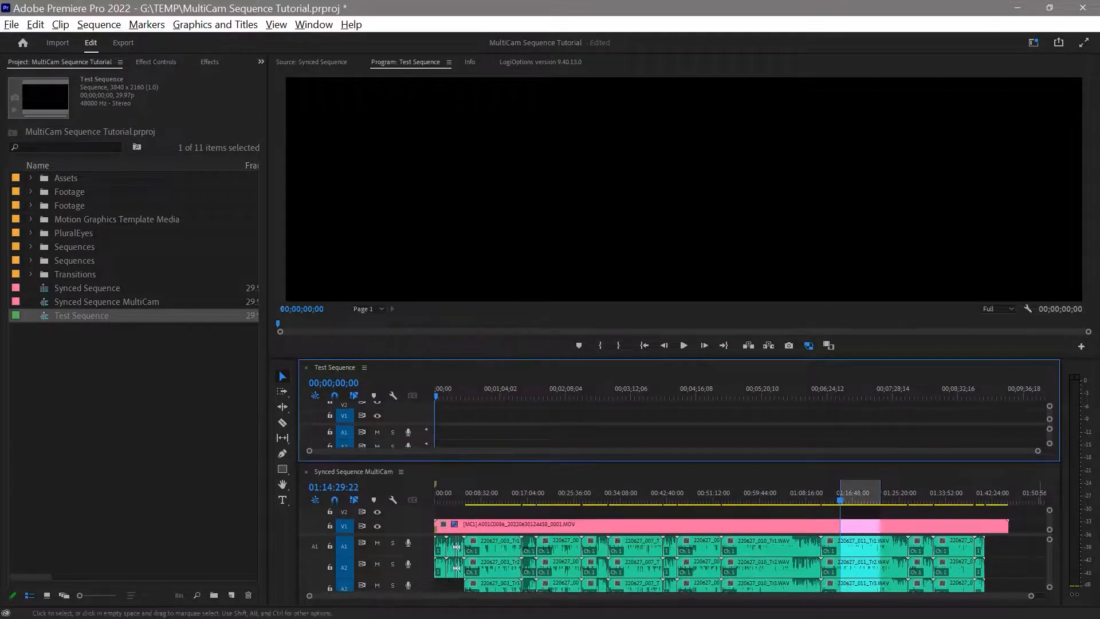
click(353, 472)
key(alt+minus)
key(alt+minus)
key(alt+minus)
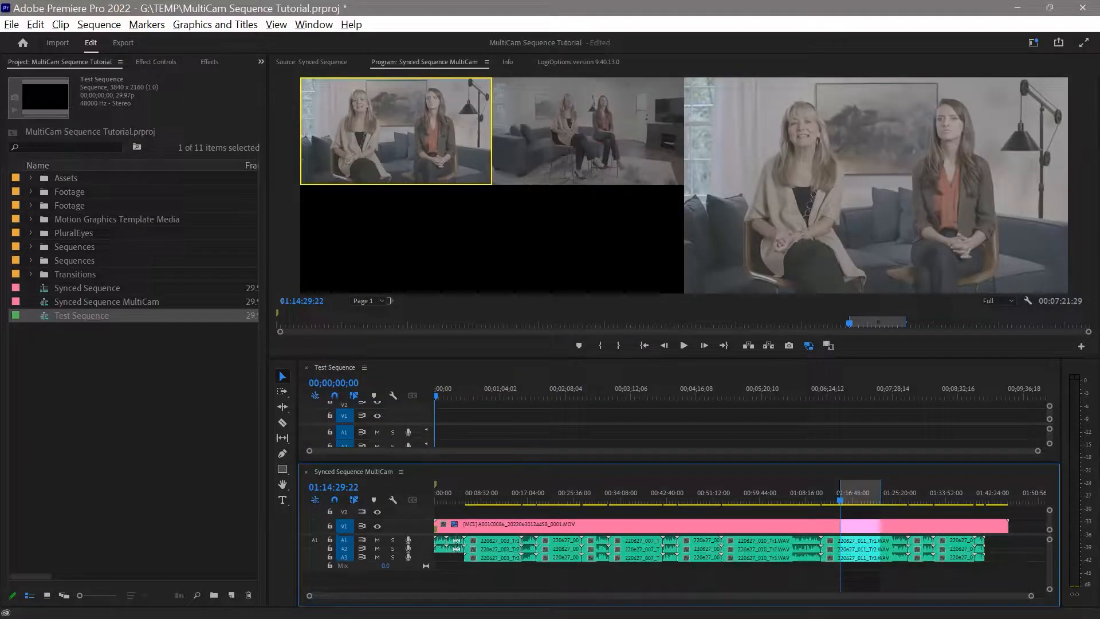
key(alt+equal)
key(alt+equal)
key(alt+equal)
key(alt+minus)
key(alt+minus)
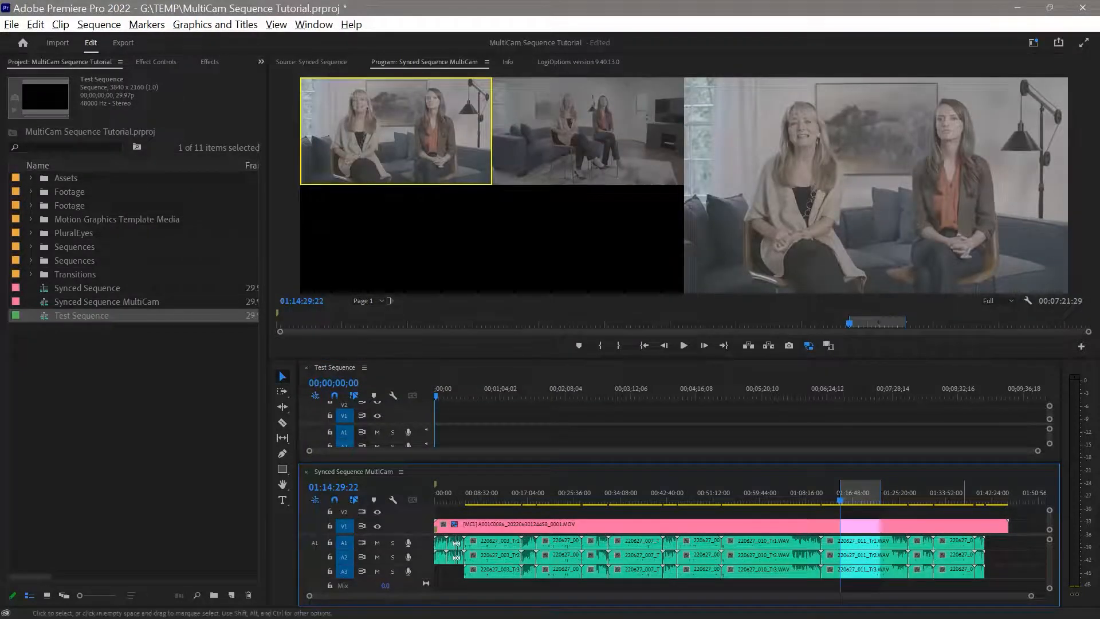
Cut the multicam video and audio clips at the marked in point and out point in Synced Sequence MultiCam.
drag(859, 494, 852, 493)
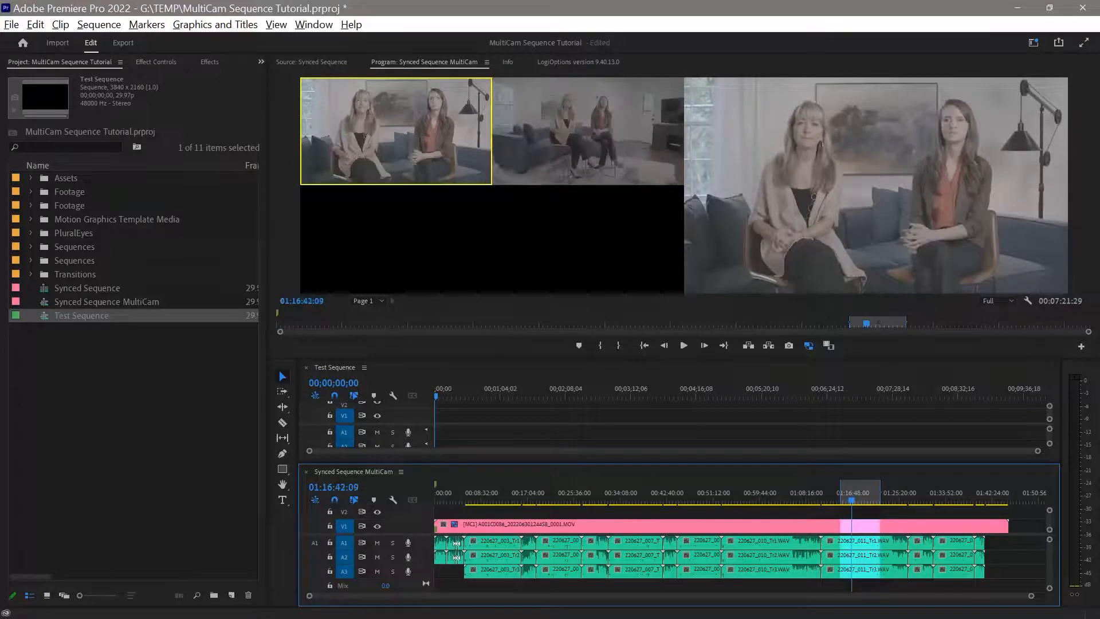
key(shift+i)
key(ctrl+k)
key(shift+o)
key(ctrl+k)
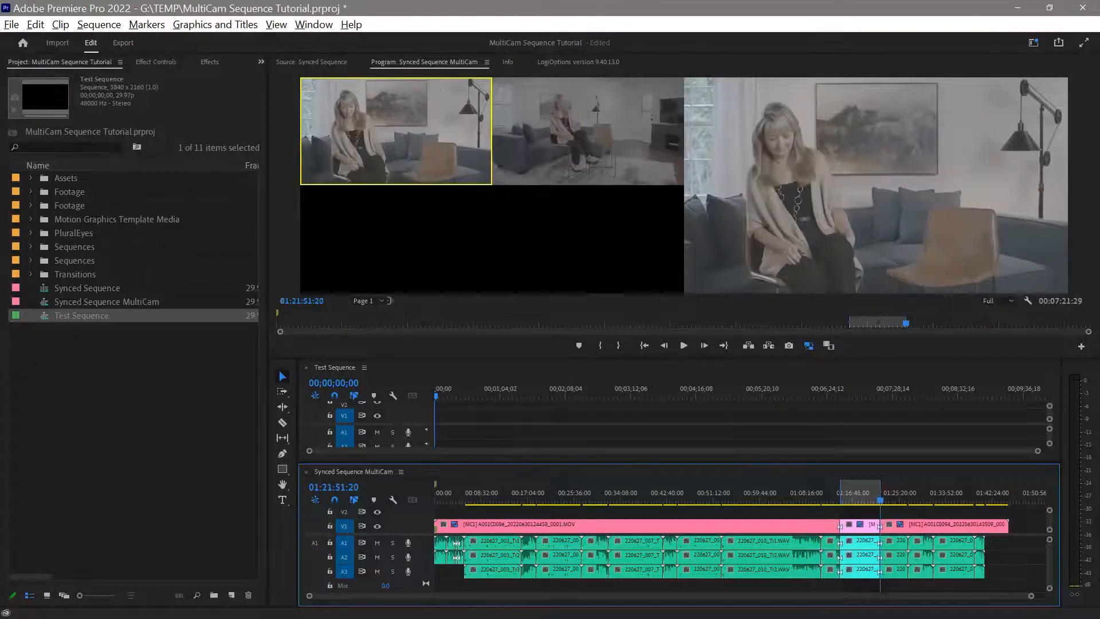
Copy the cut multicam section with its three audio clips to the start of Test Sequence, then enlarge that timeline.
drag(858, 511, 866, 593)
drag(861, 526, 653, 414)
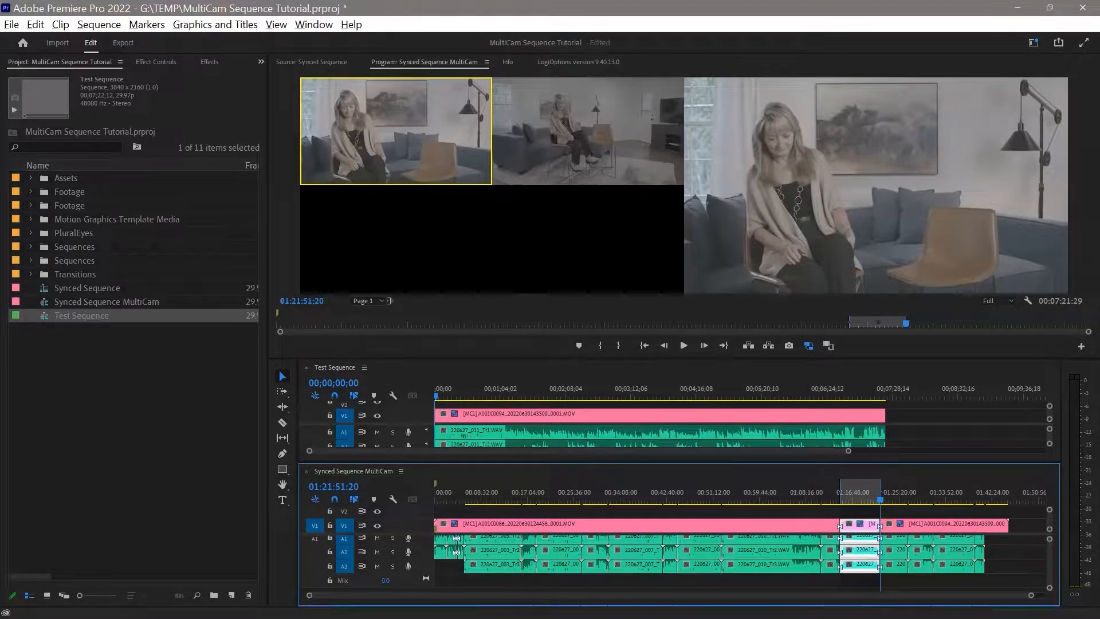
drag(659, 462, 661, 534)
click(673, 394)
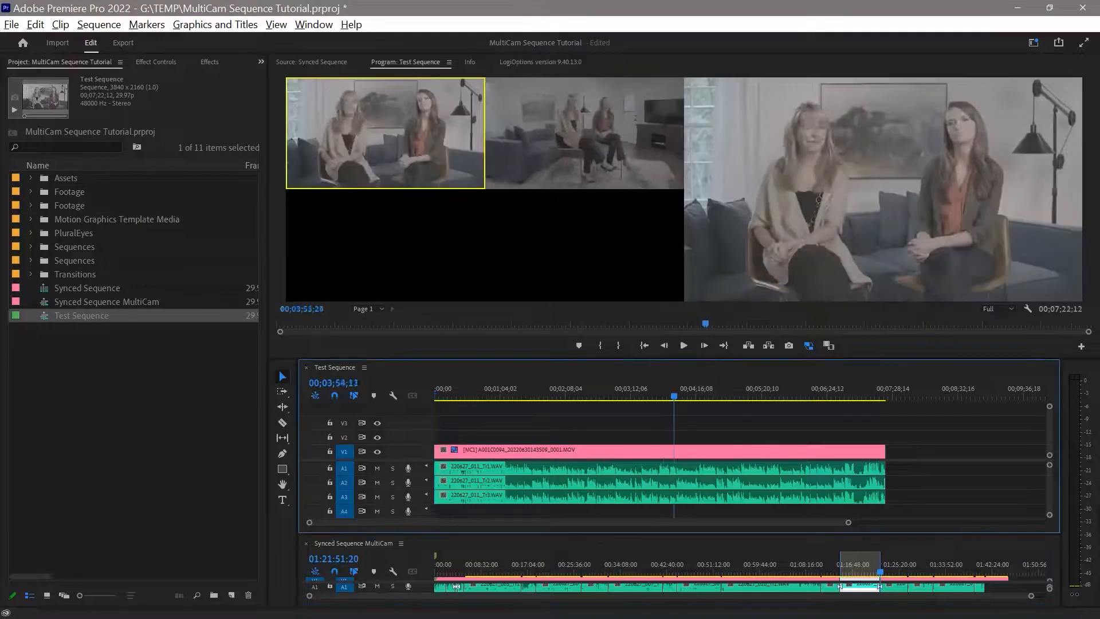
Switch Test Sequence to camera 2 at 00;00;49;26 and back to camera 1 at about 00;01;32.
drag(673, 395, 485, 395)
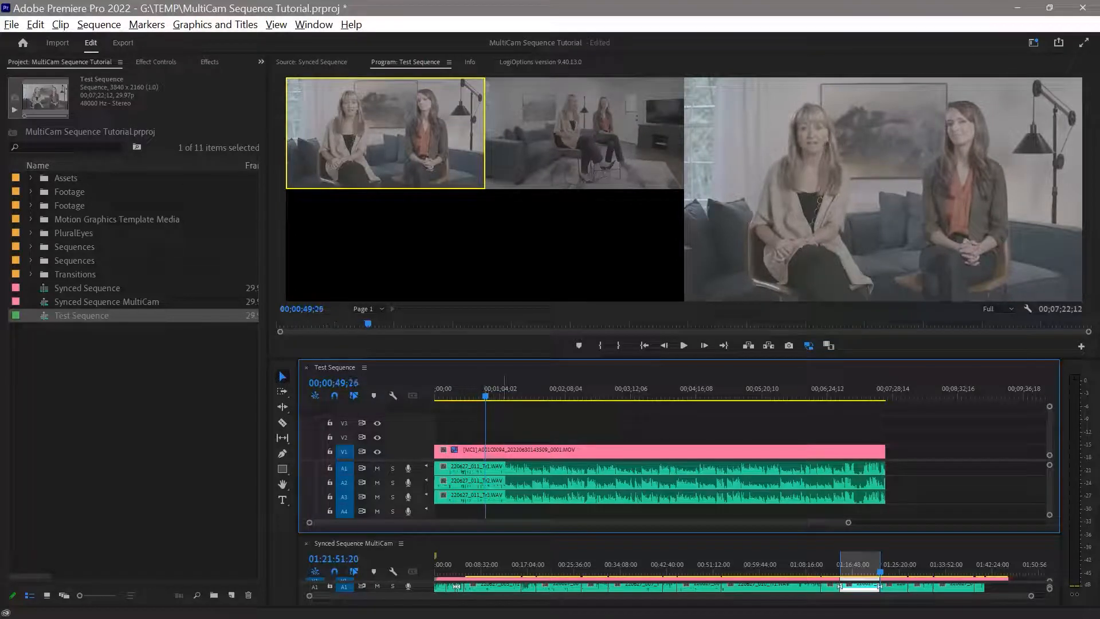
key(2)
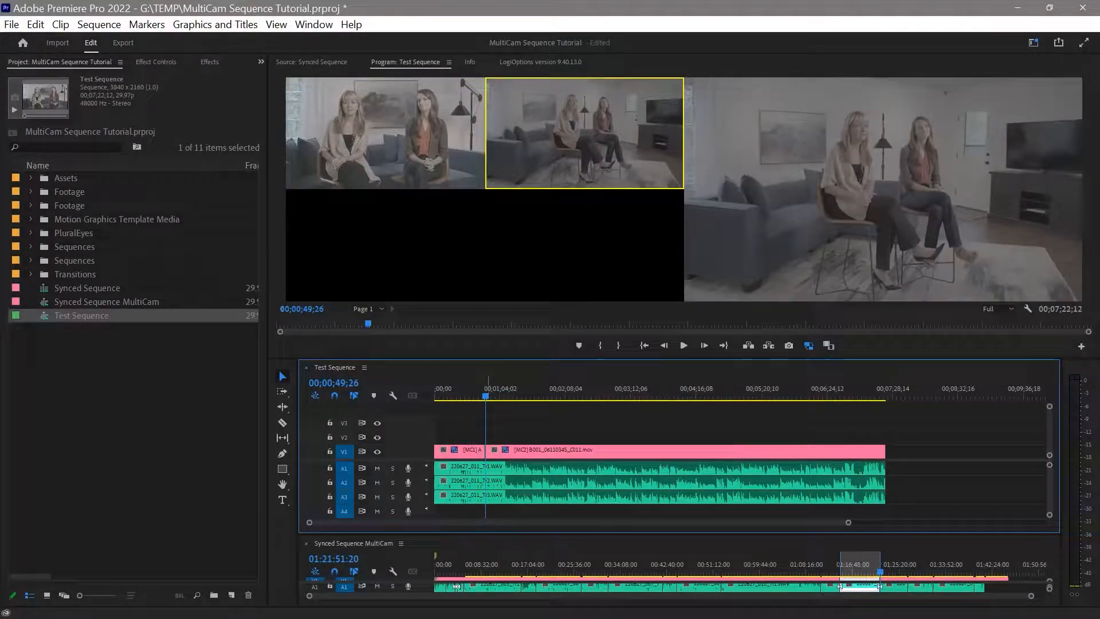
drag(485, 395, 571, 395)
key(1)
Scrub from the start of Test Sequence past the first camera switch and return to the beginning.
key(Home)
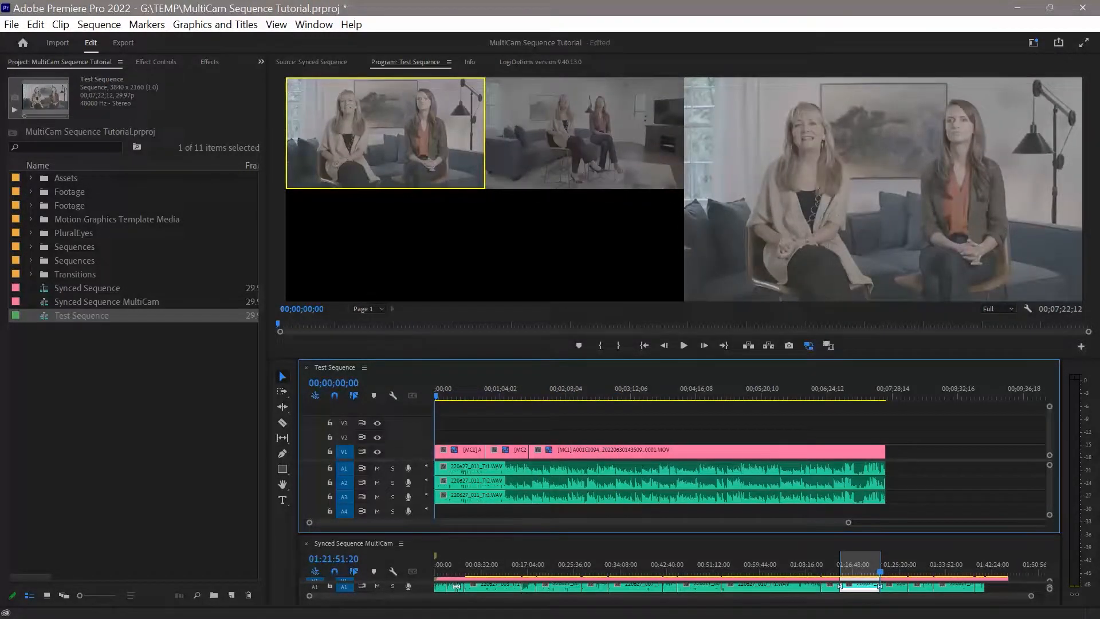
drag(436, 395, 488, 395)
key(Home)
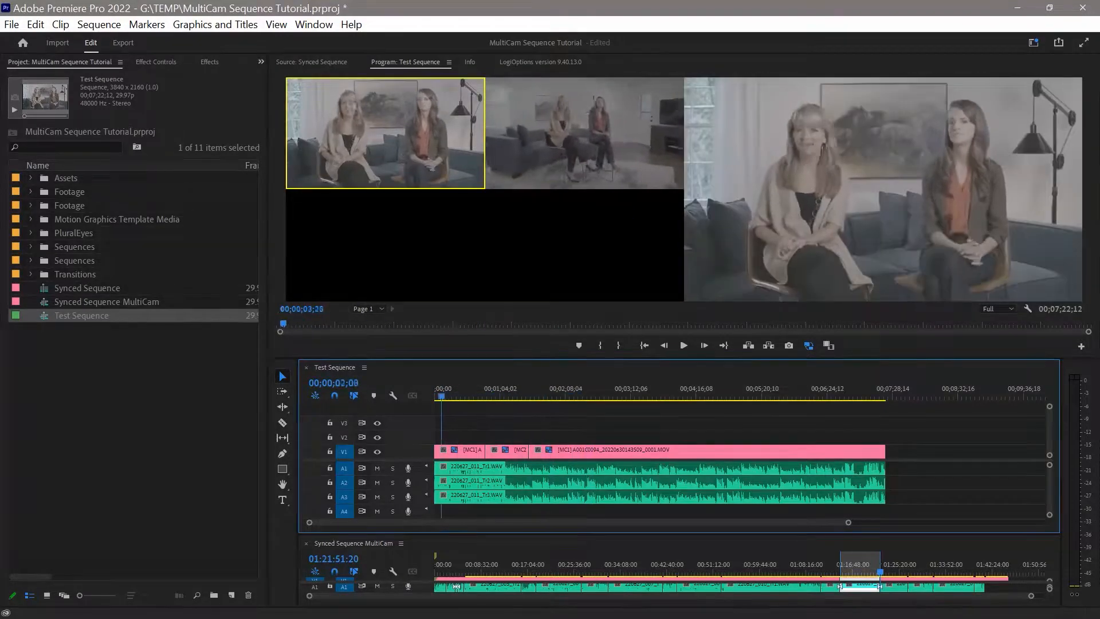